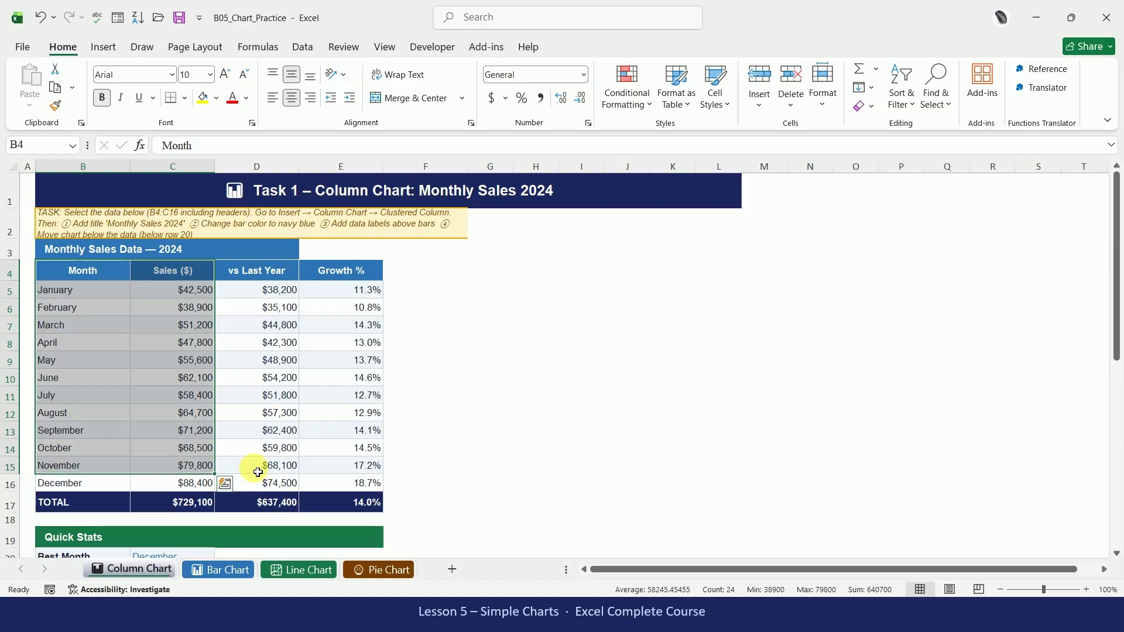
Select the Month and Sales ($) data with headers, B4:C16, leaving out the TOTAL row
click(202, 629)
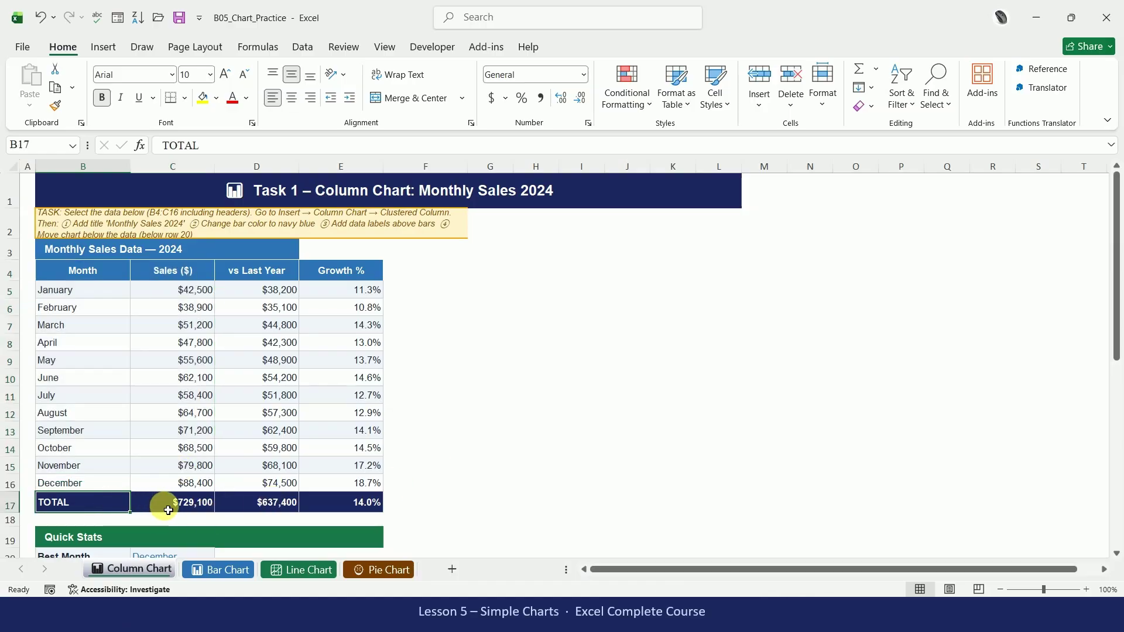
click(168, 510)
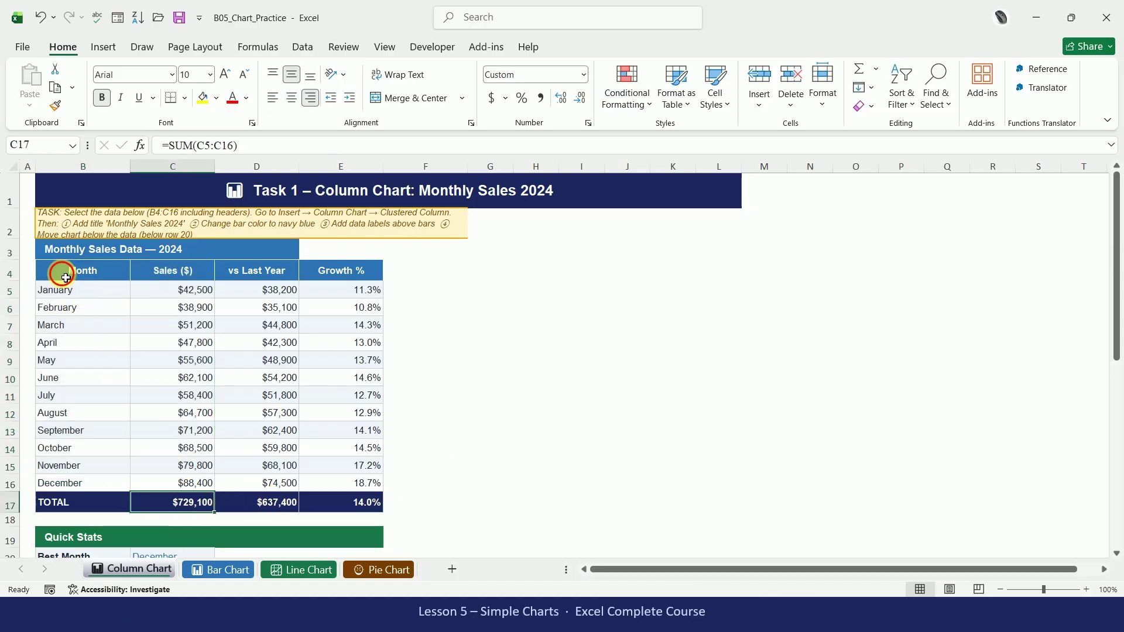
drag(65, 277, 189, 483)
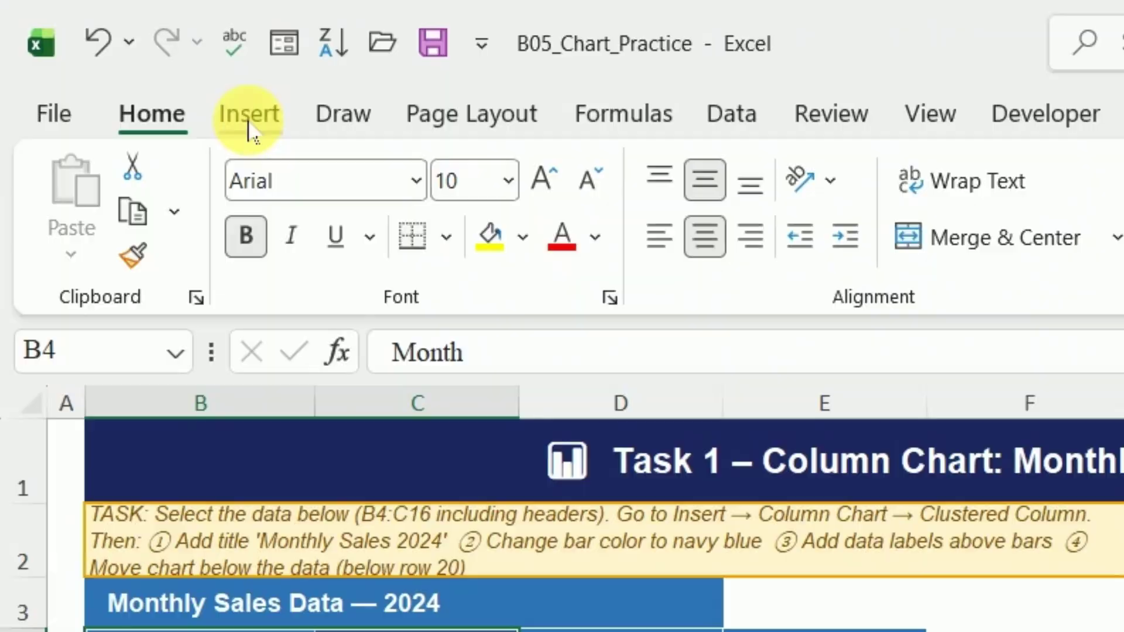
Preview the recommended Clustered Column and Stacked Area charts plus the Line and Pie types, without inserting any chart
click(102, 52)
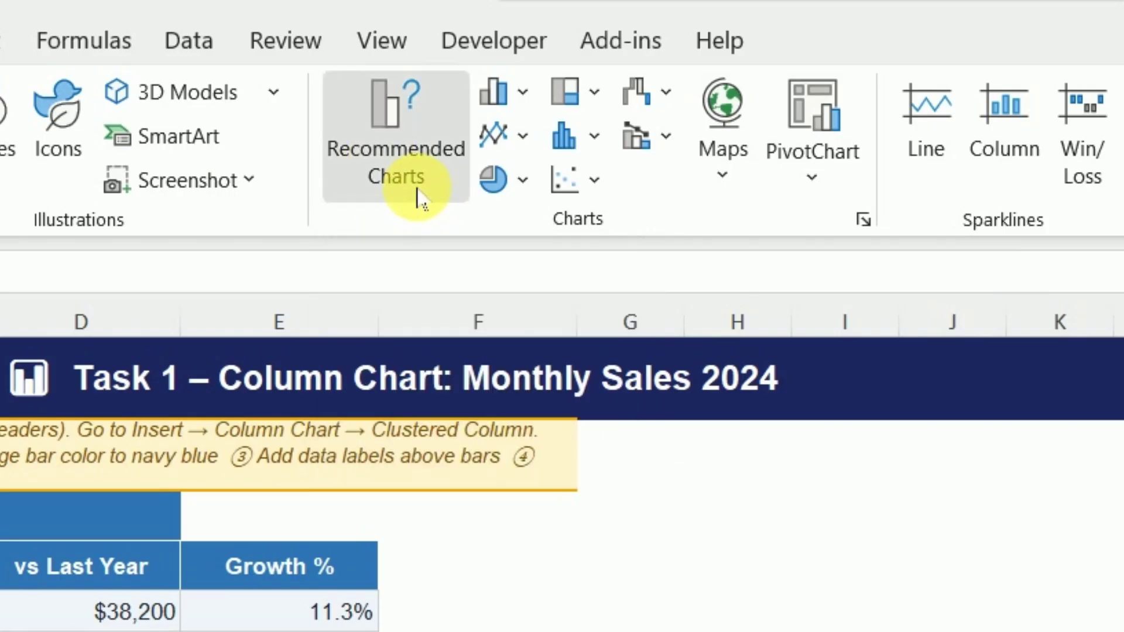
click(418, 198)
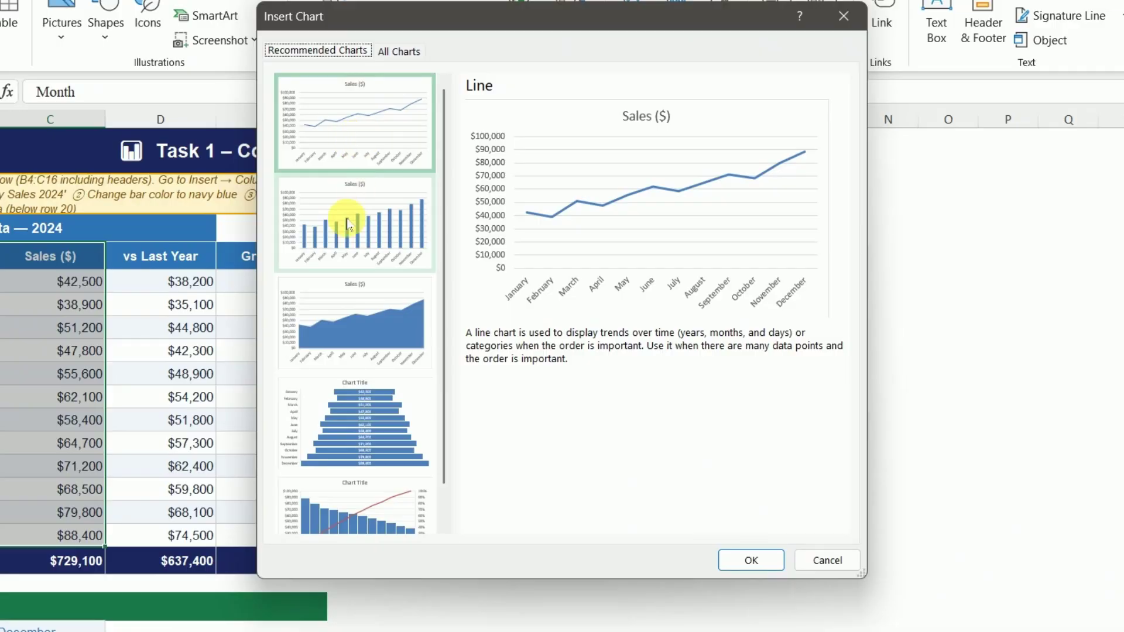
click(346, 227)
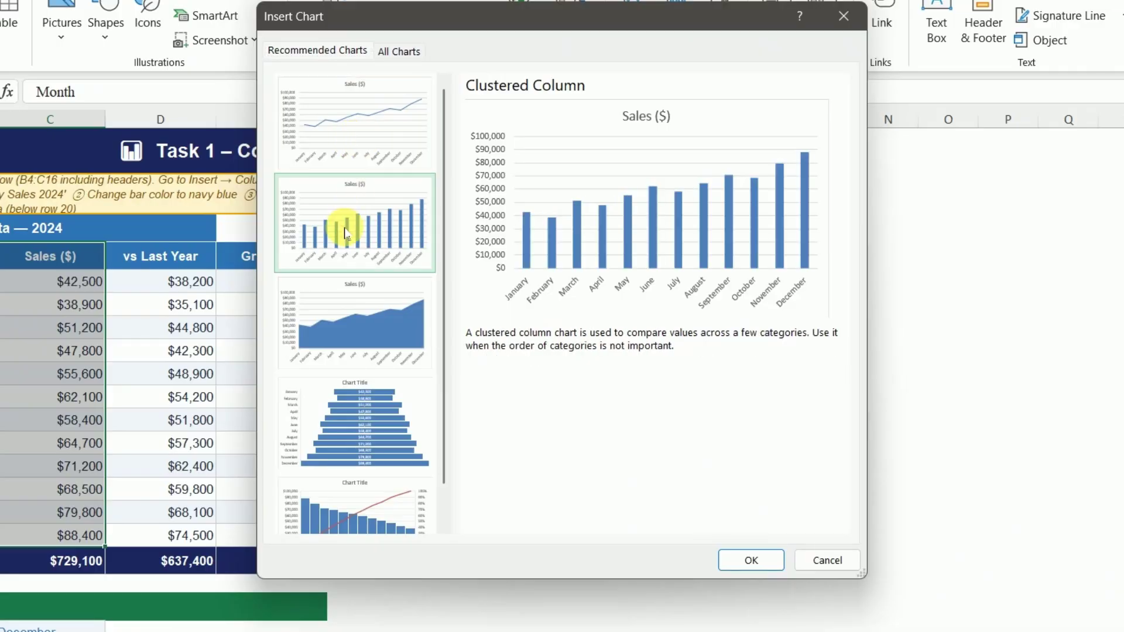
click(350, 327)
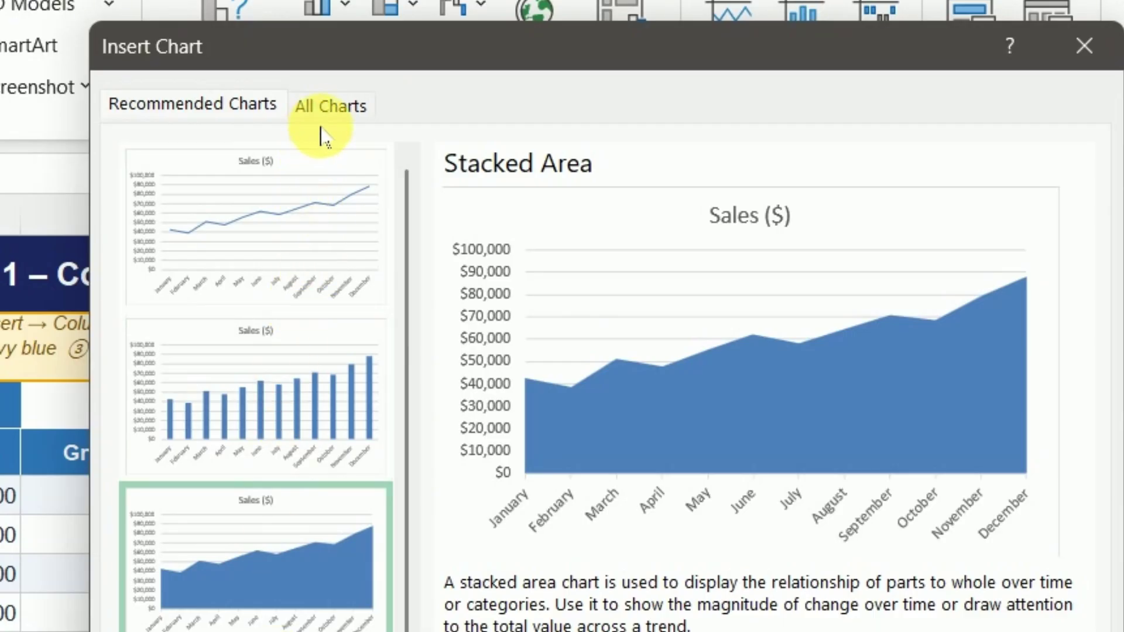
click(438, 116)
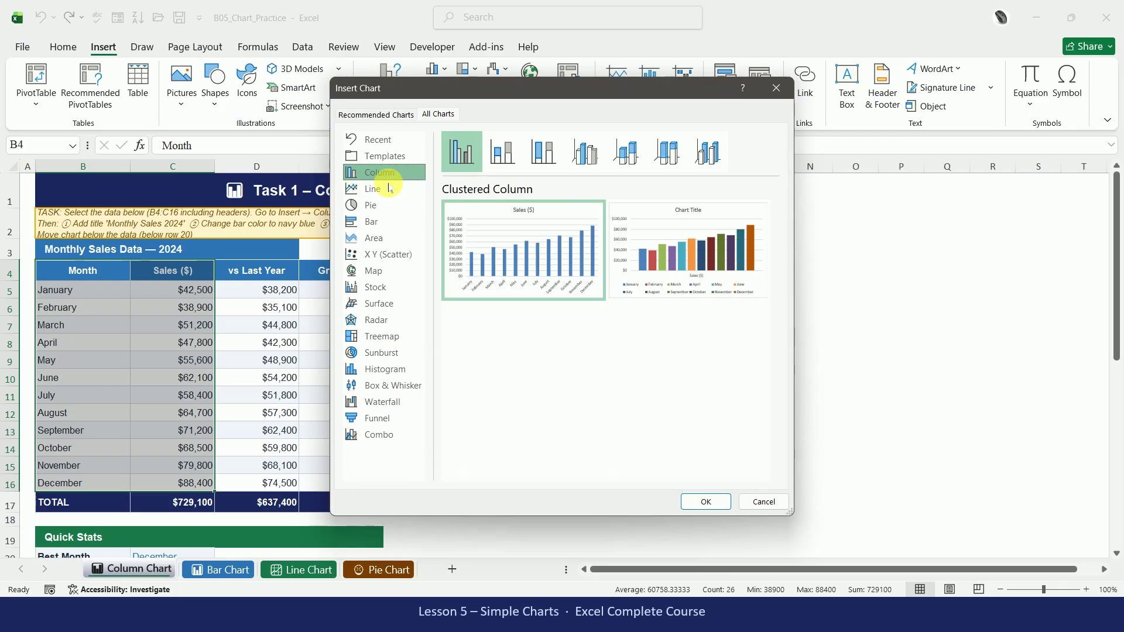
click(391, 188)
click(377, 208)
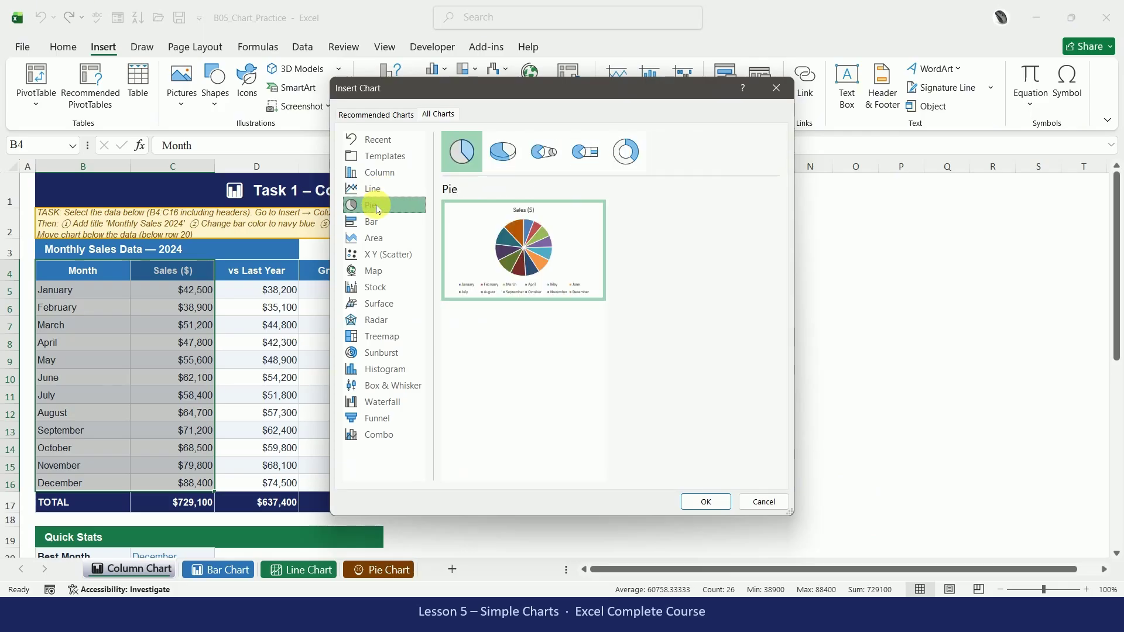
click(775, 89)
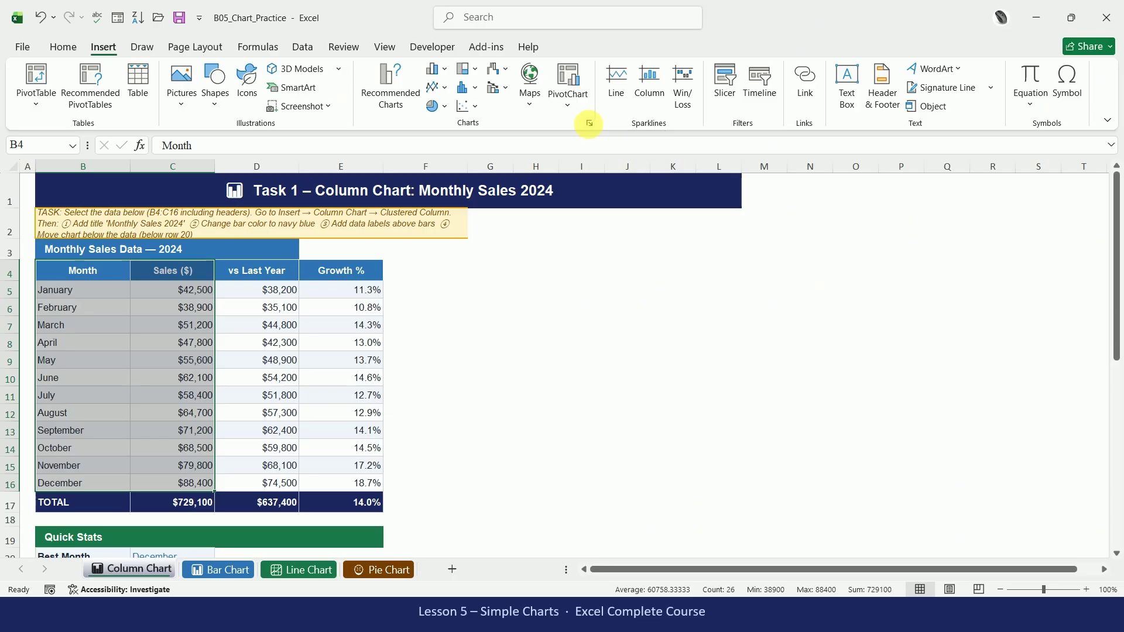
Insert a Clustered Column chart from the selected monthly sales data, using the single-series version
click(589, 125)
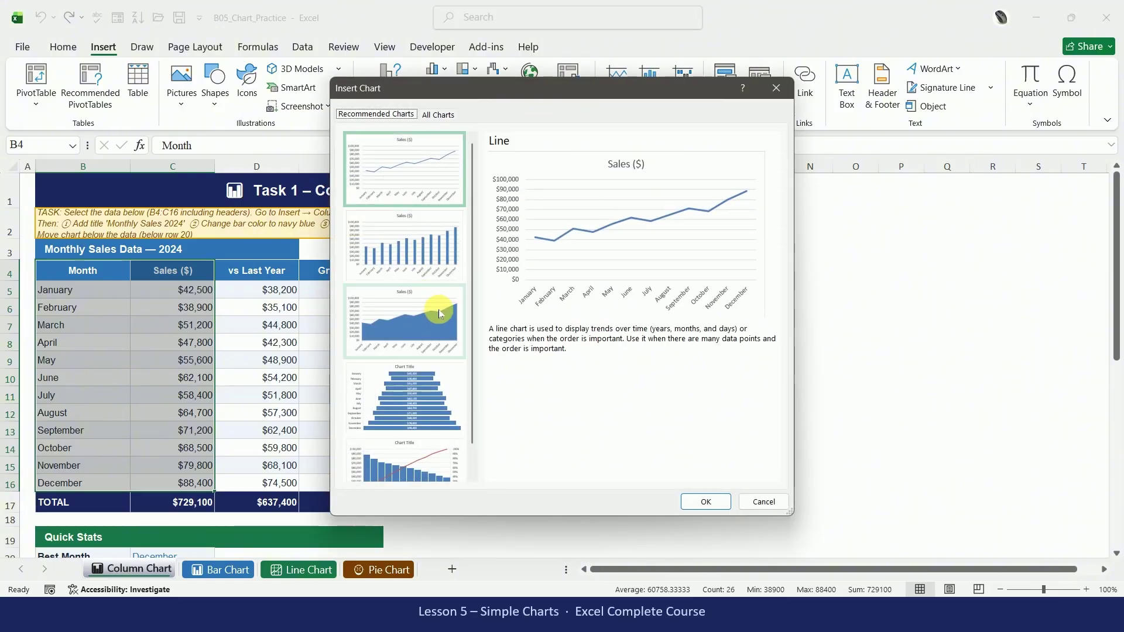
click(443, 119)
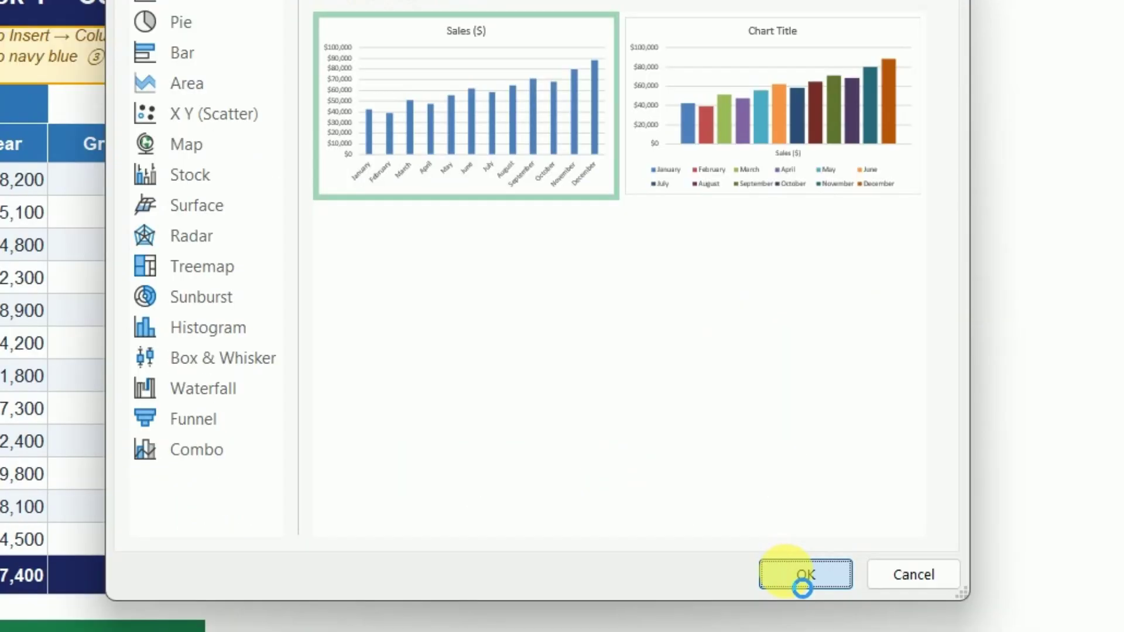
click(802, 574)
Reposition the new chart and resize it from its corner until it spans about columns D to P, rows 2 to 16
drag(378, 130, 621, 288)
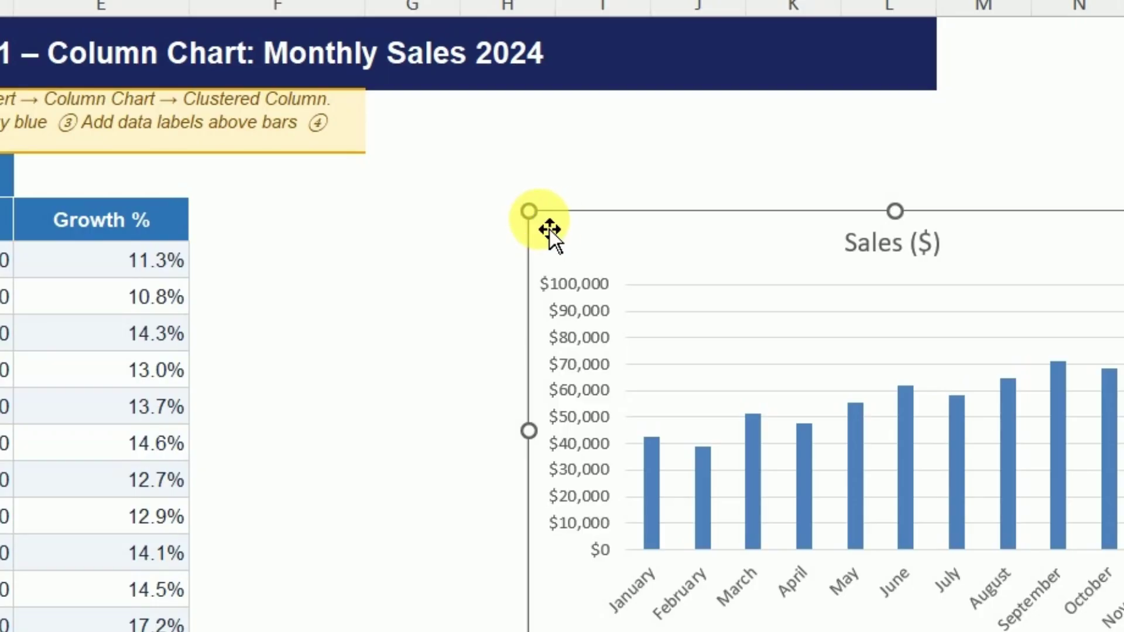
drag(585, 244, 587, 267)
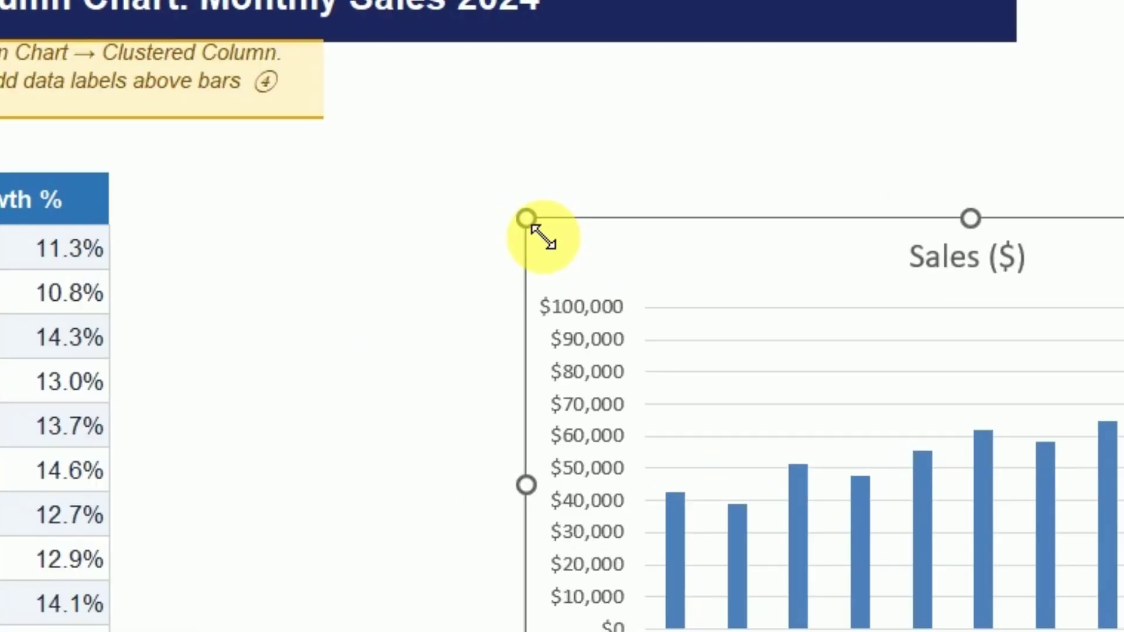
drag(533, 237, 97, 122)
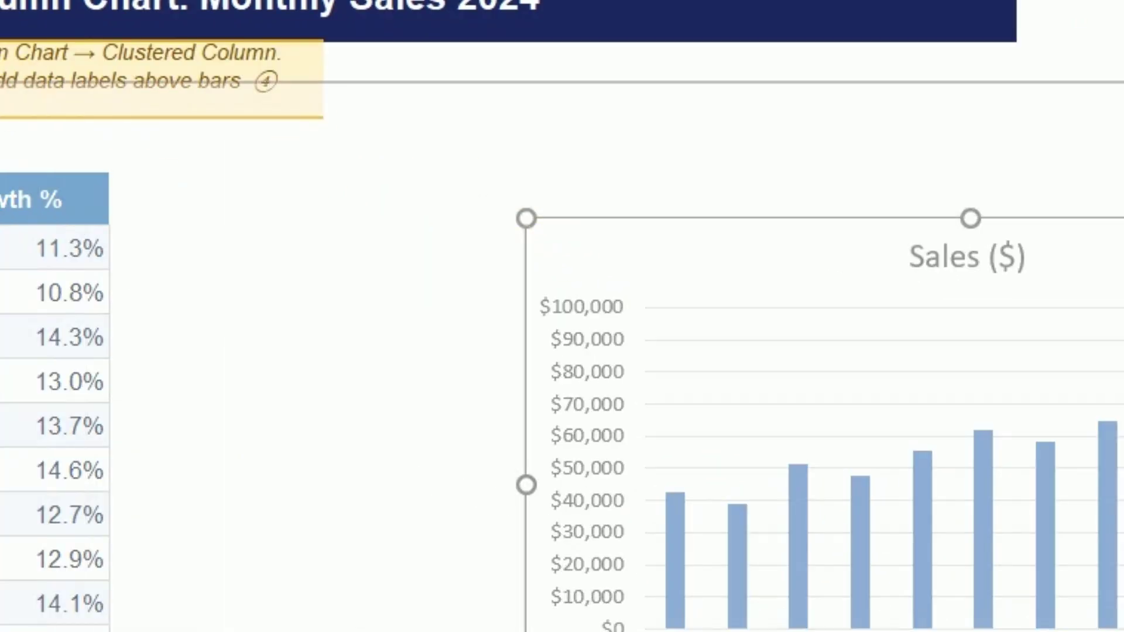
drag(0, 76, 0, 76)
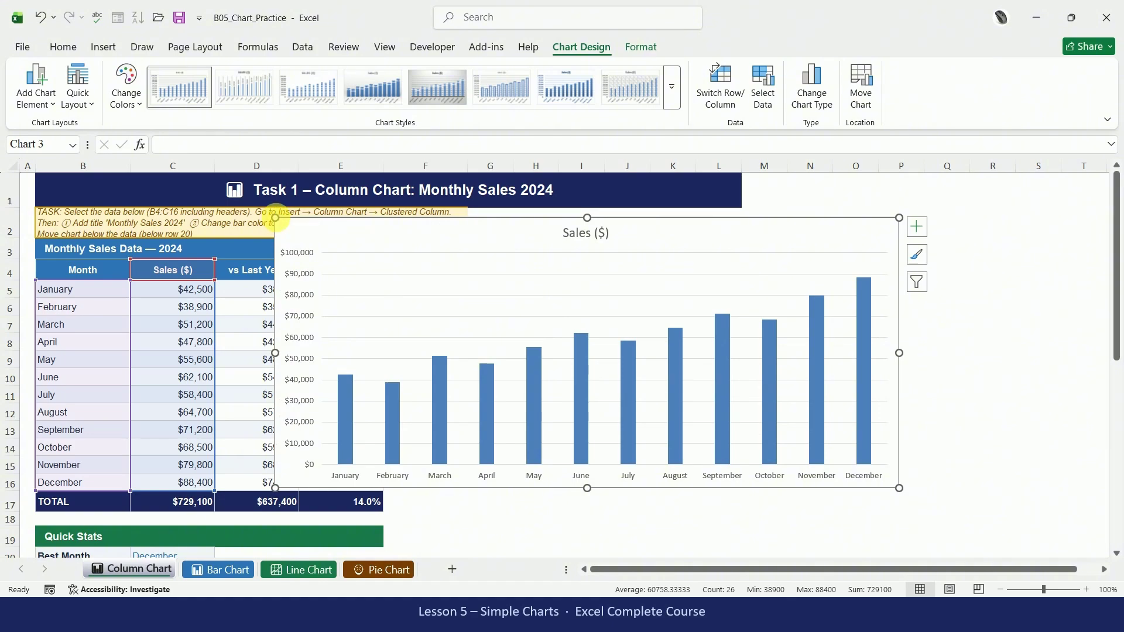
drag(275, 217, 608, 311)
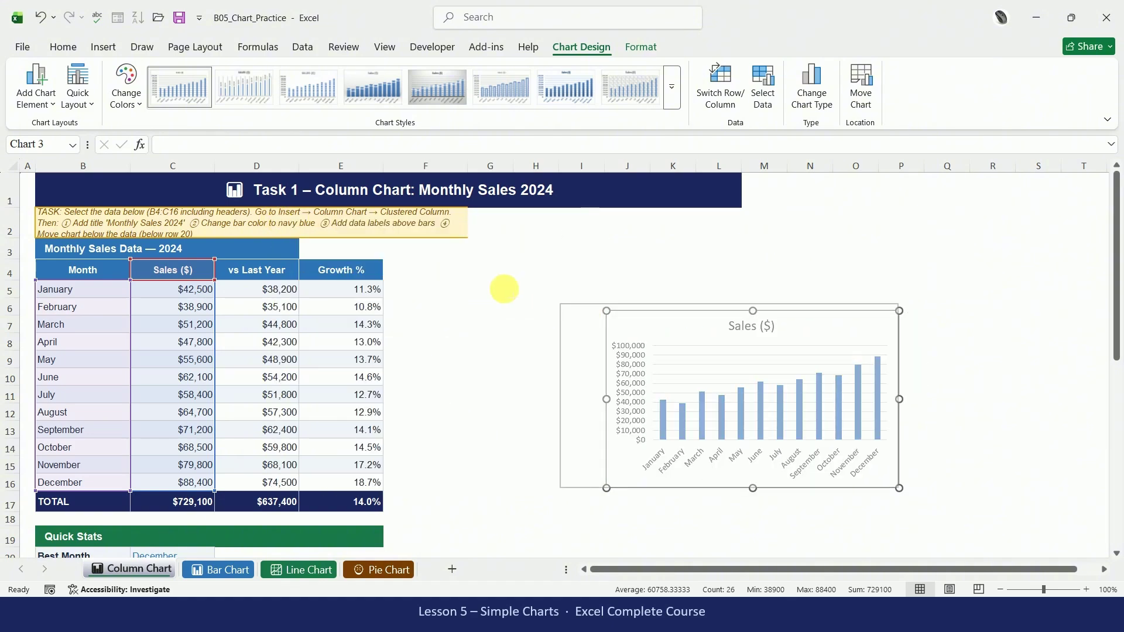
drag(504, 290, 264, 228)
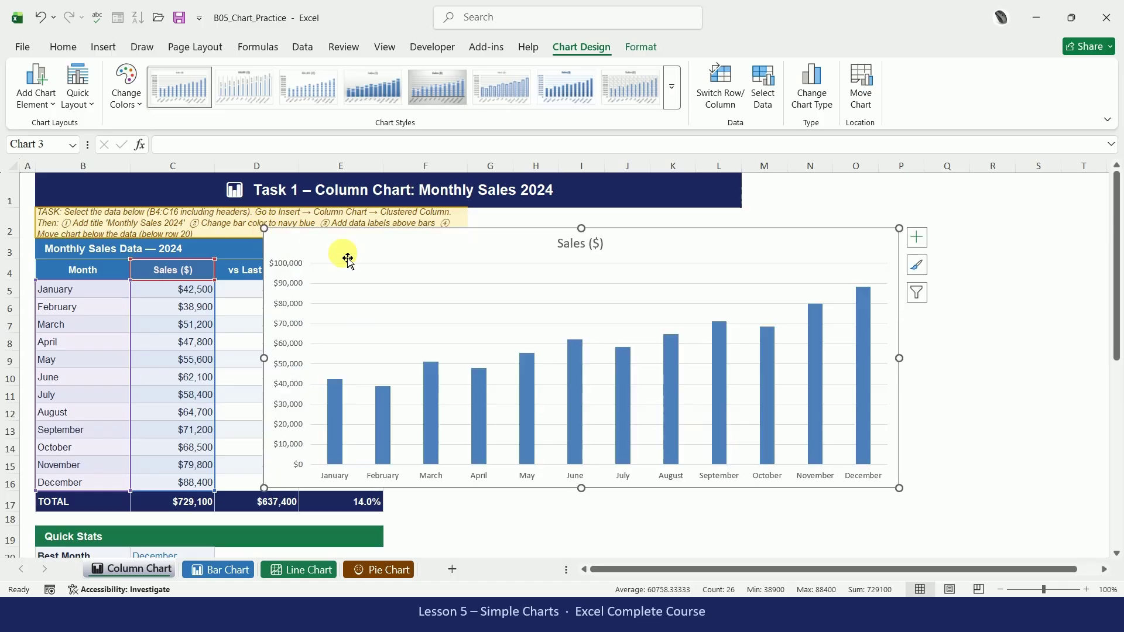
Move the chart below the sales data and back up beside the table, starting at column F near row 4
drag(730, 258, 346, 534)
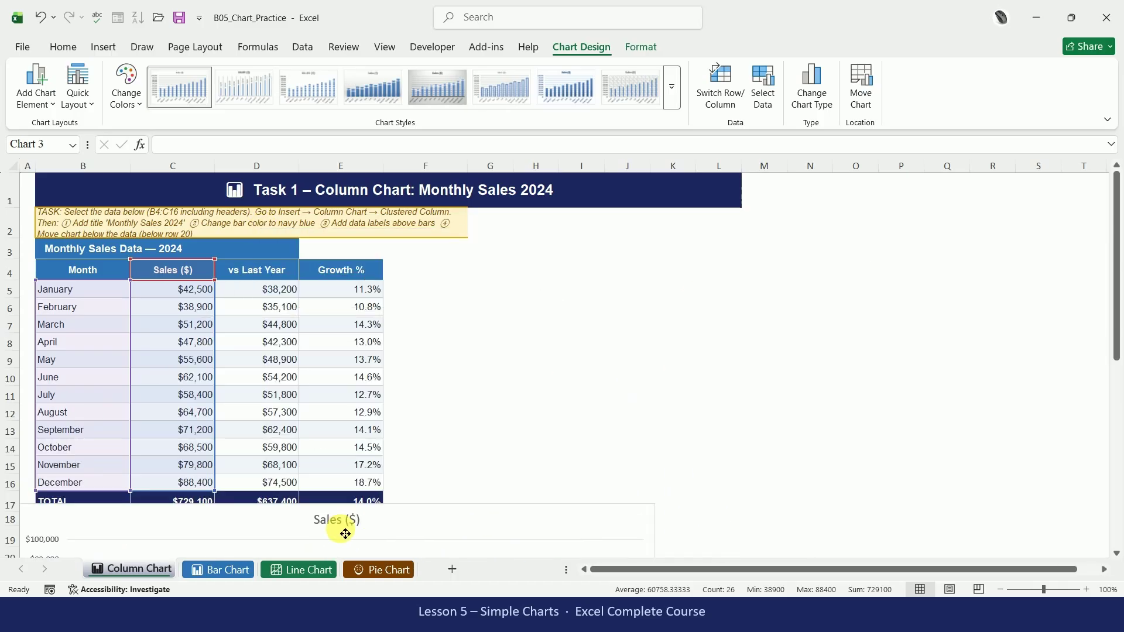
scroll(539, 377, down, 3)
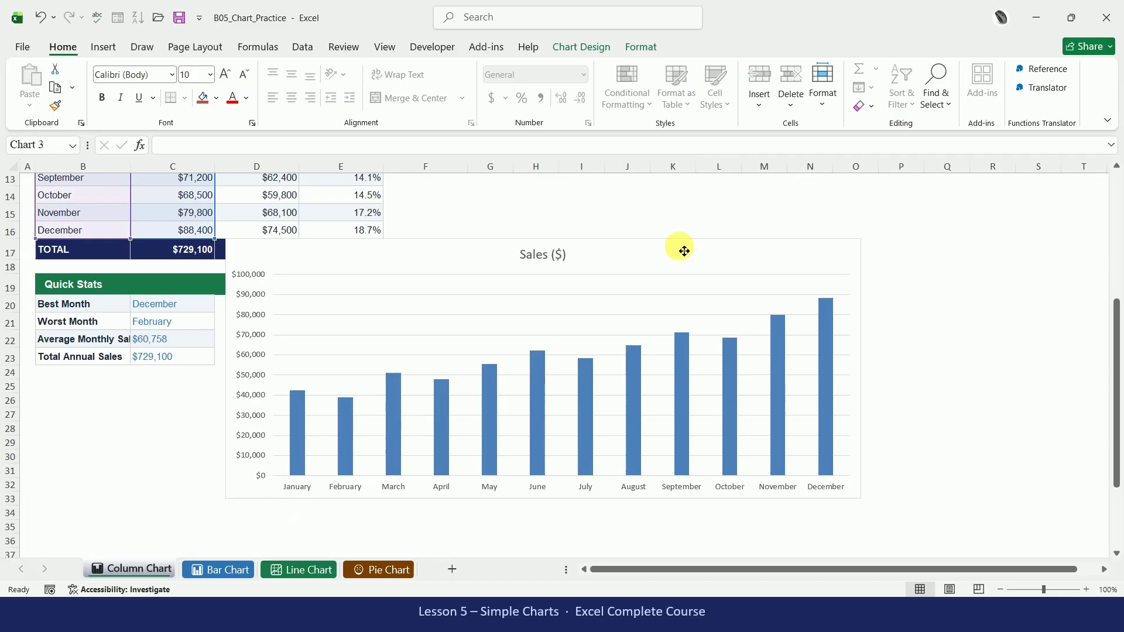
click(439, 306)
scroll(421, 372, up, 2)
drag(421, 371, 528, 330)
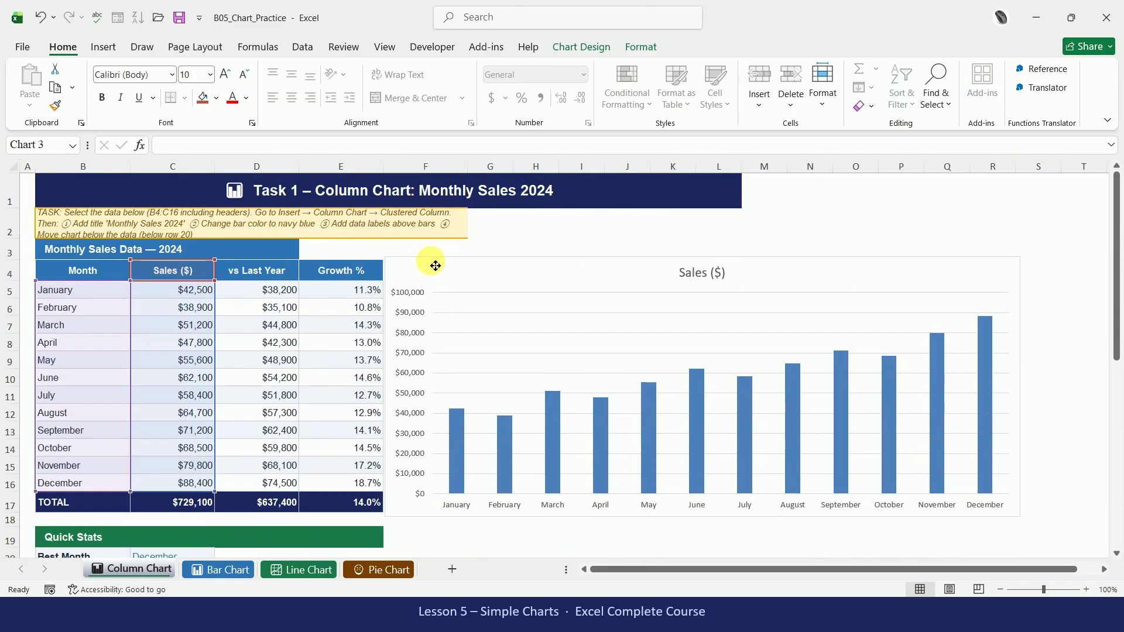
Replace the chart title with "Monthly sales"
click(436, 267)
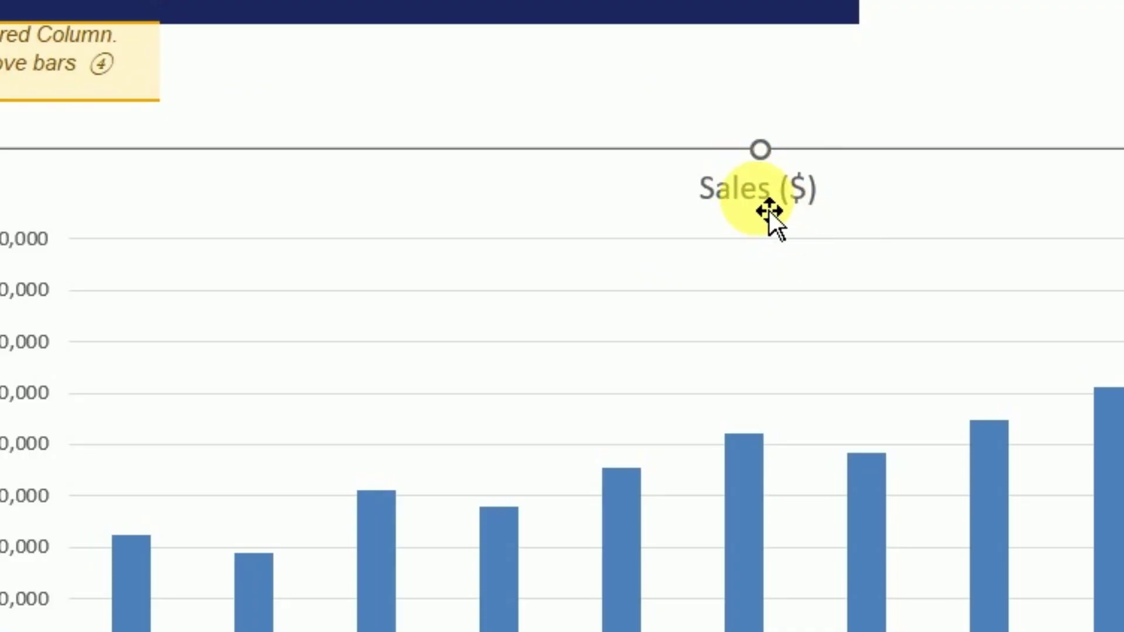
click(769, 211)
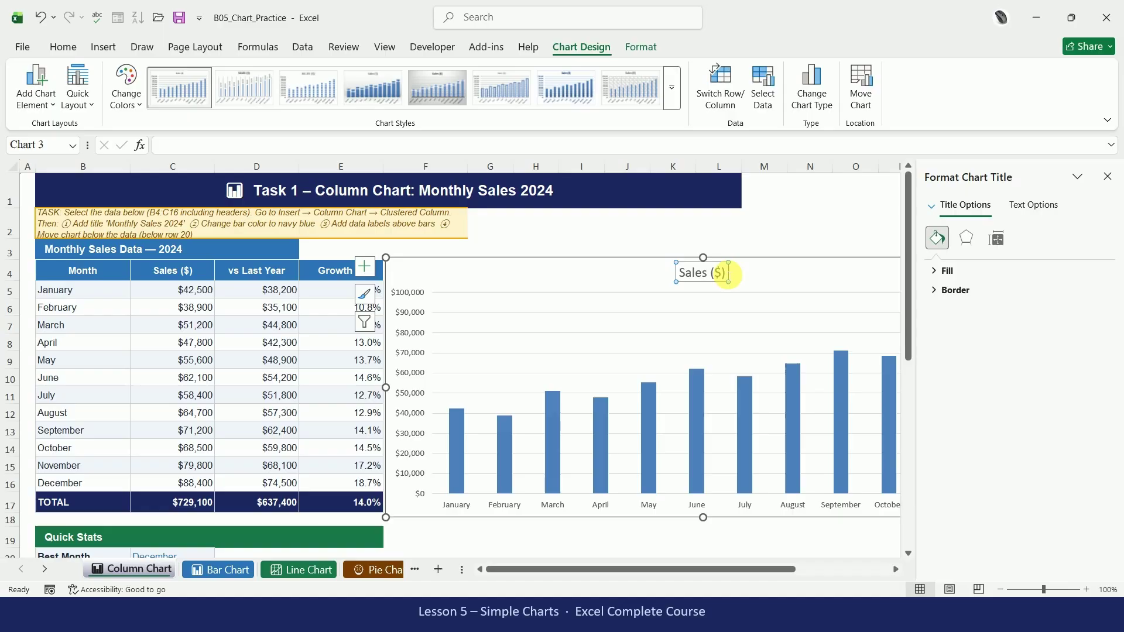
click(721, 277)
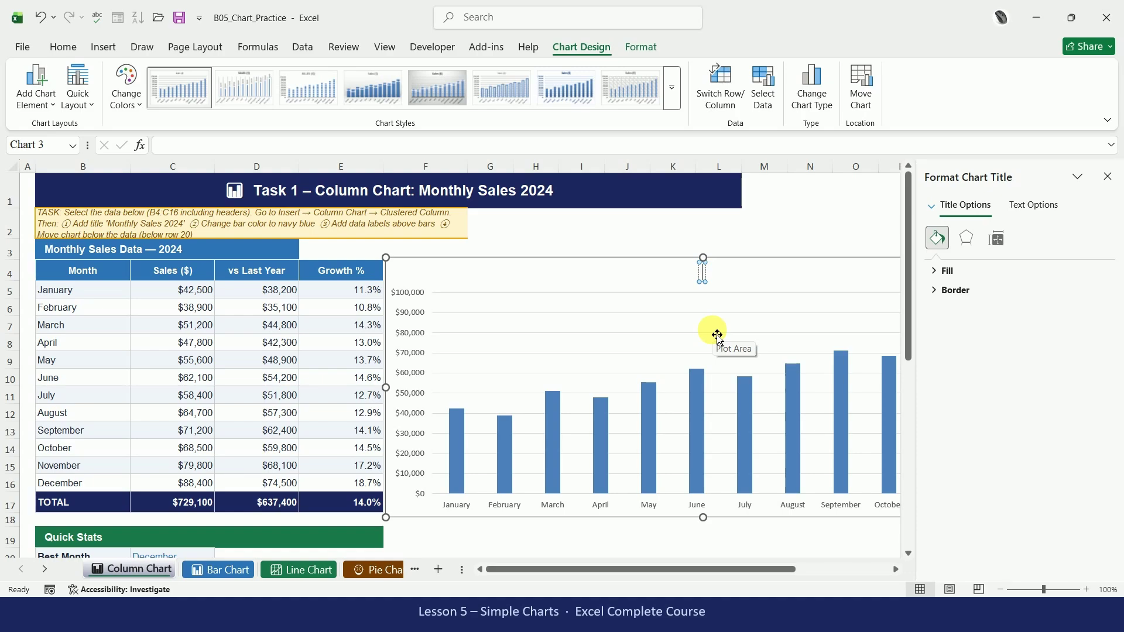
text(Monthl)
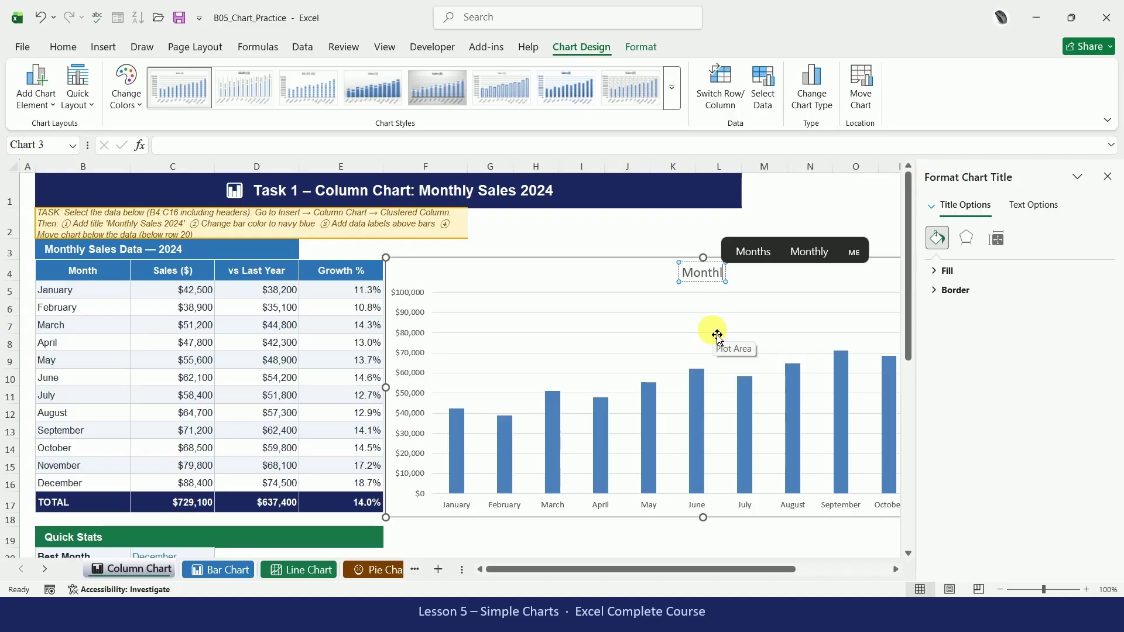
text(y sales)
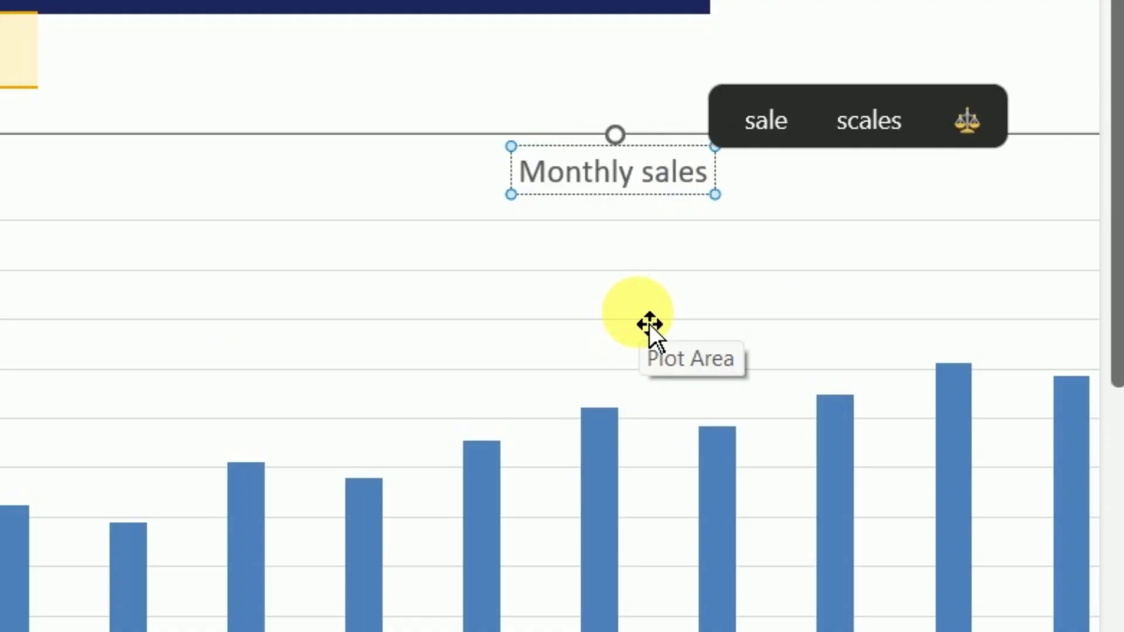
click(427, 201)
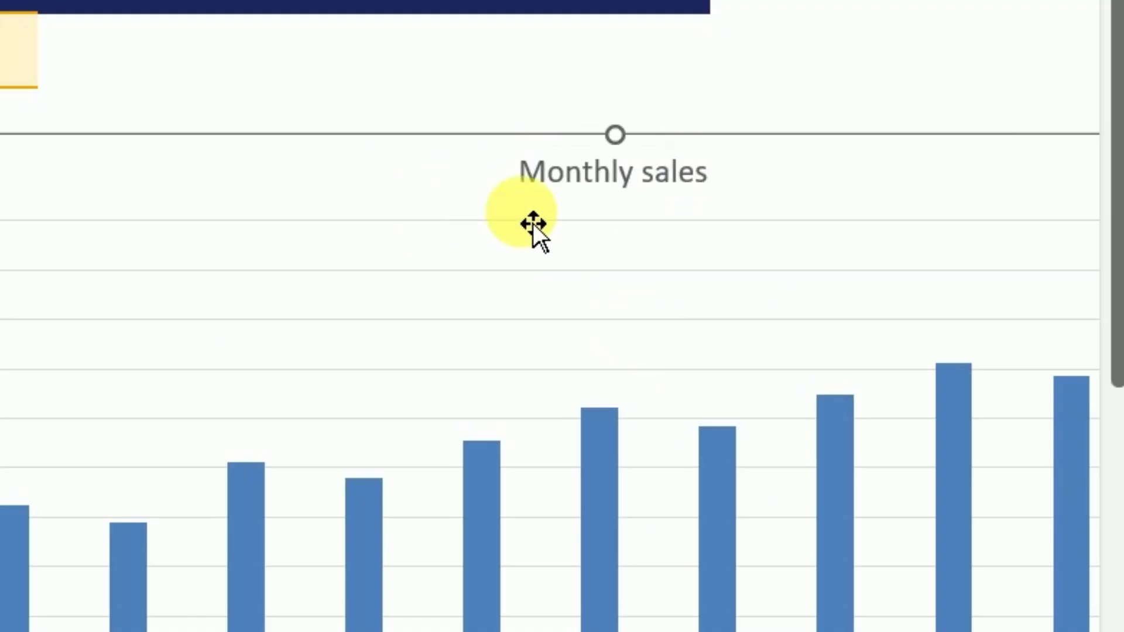
Select the chart title to check its formatting options, and close the formatting pane
scroll(452, 133, down, 1)
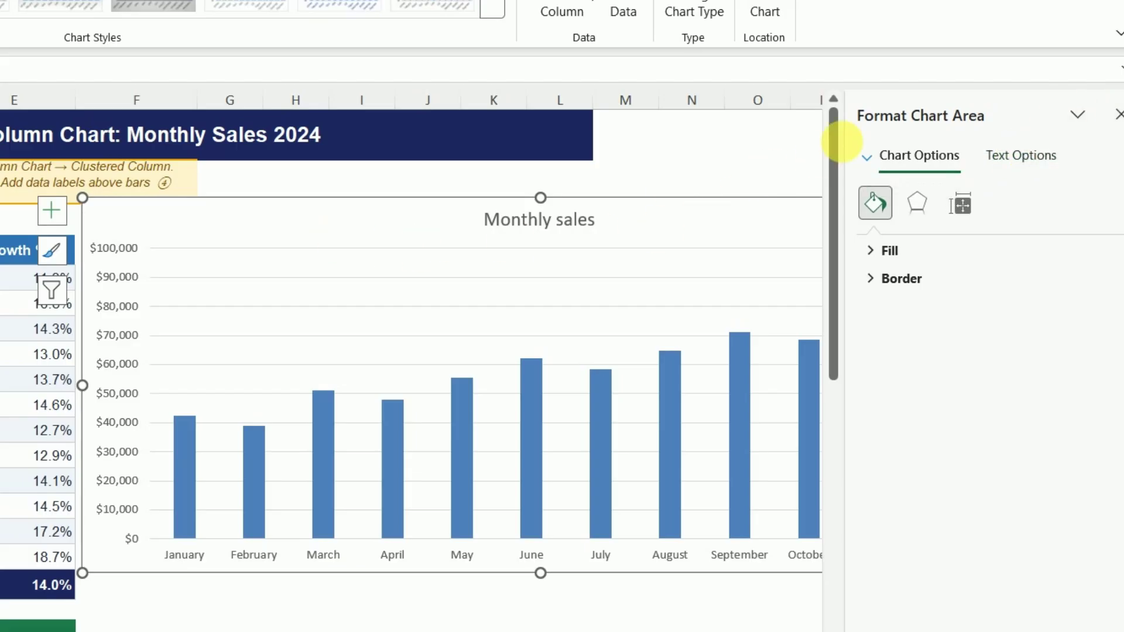
click(600, 223)
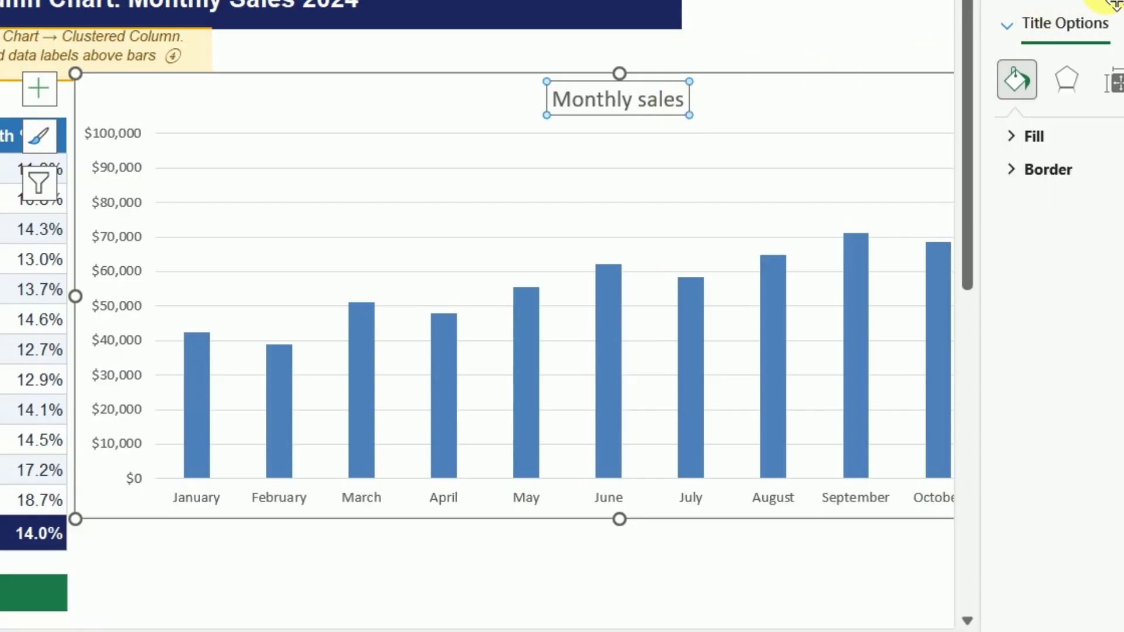
click(861, 252)
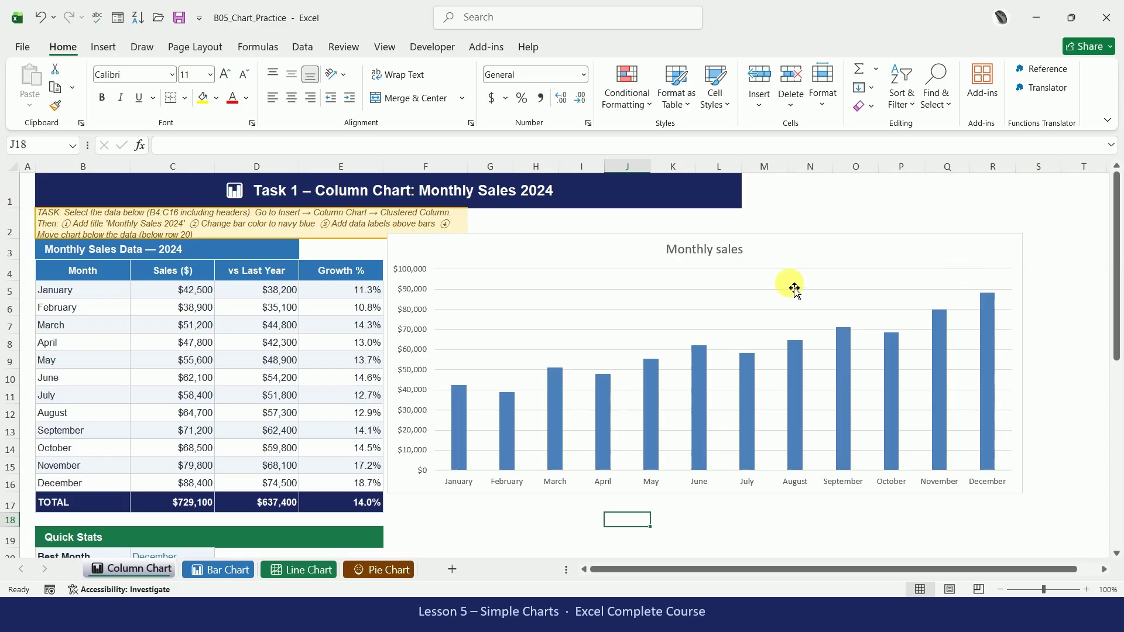
Move the chart left to span about columns C to N and open its Chart Elements options
click(625, 253)
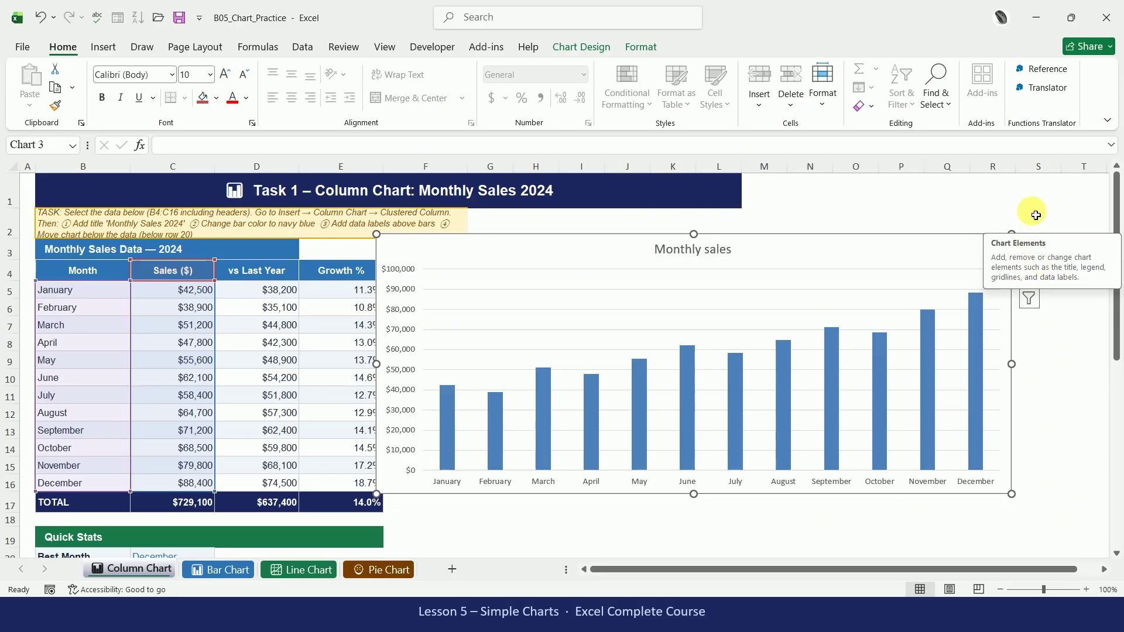
click(1030, 237)
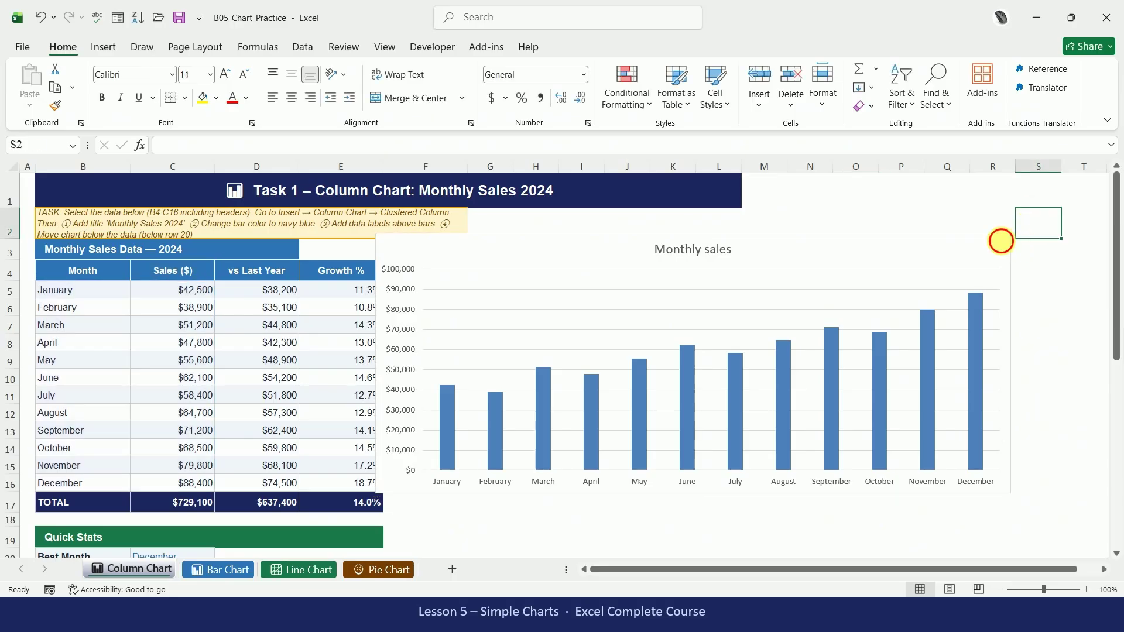
click(1001, 241)
click(1030, 245)
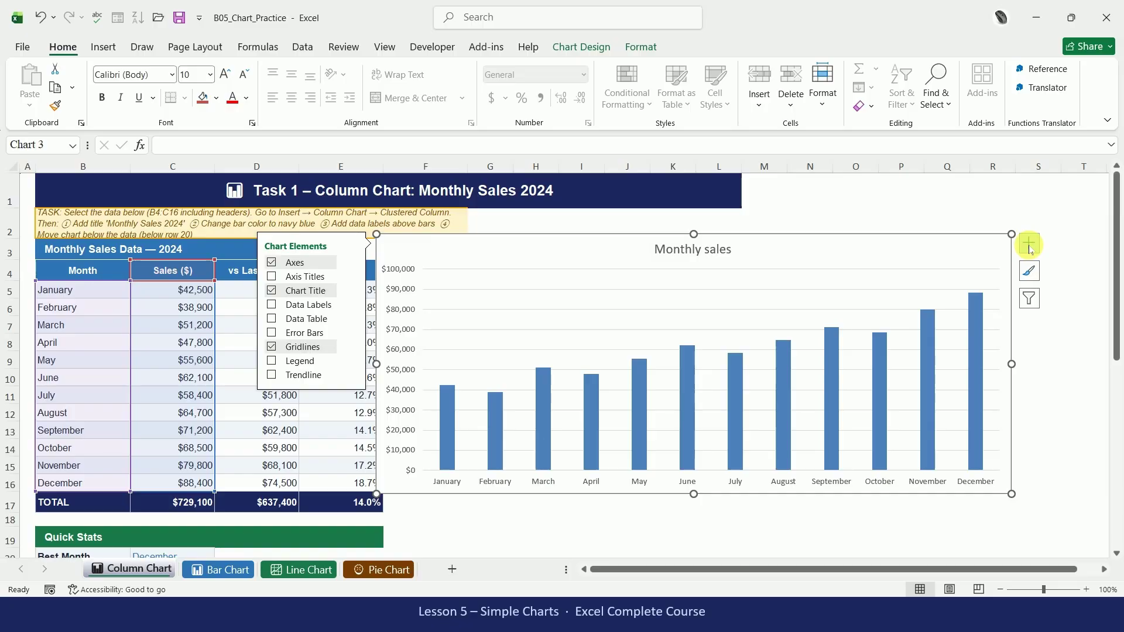
drag(498, 254, 363, 242)
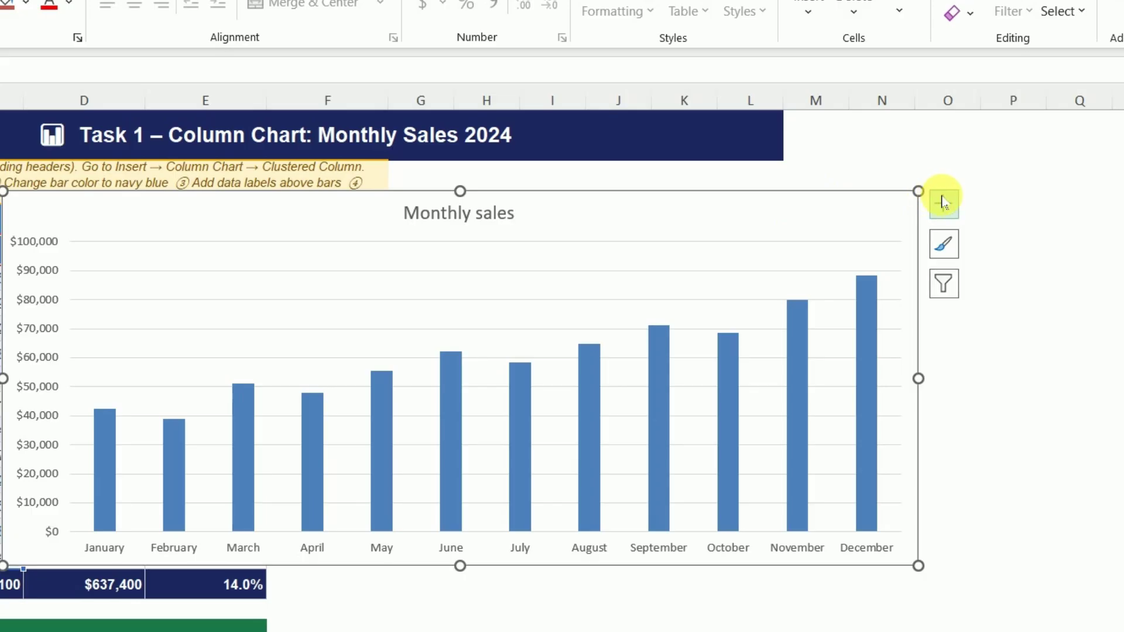
click(853, 239)
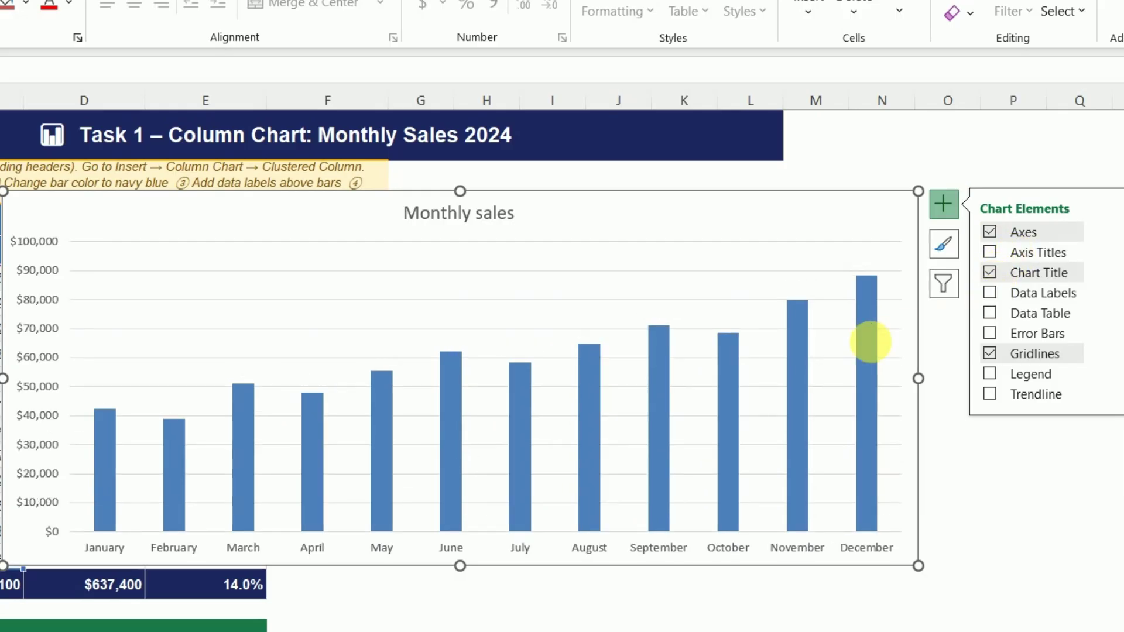
Toggle the column chart's data labels, gridlines and legend to preview each element, restoring its original elements
click(992, 295)
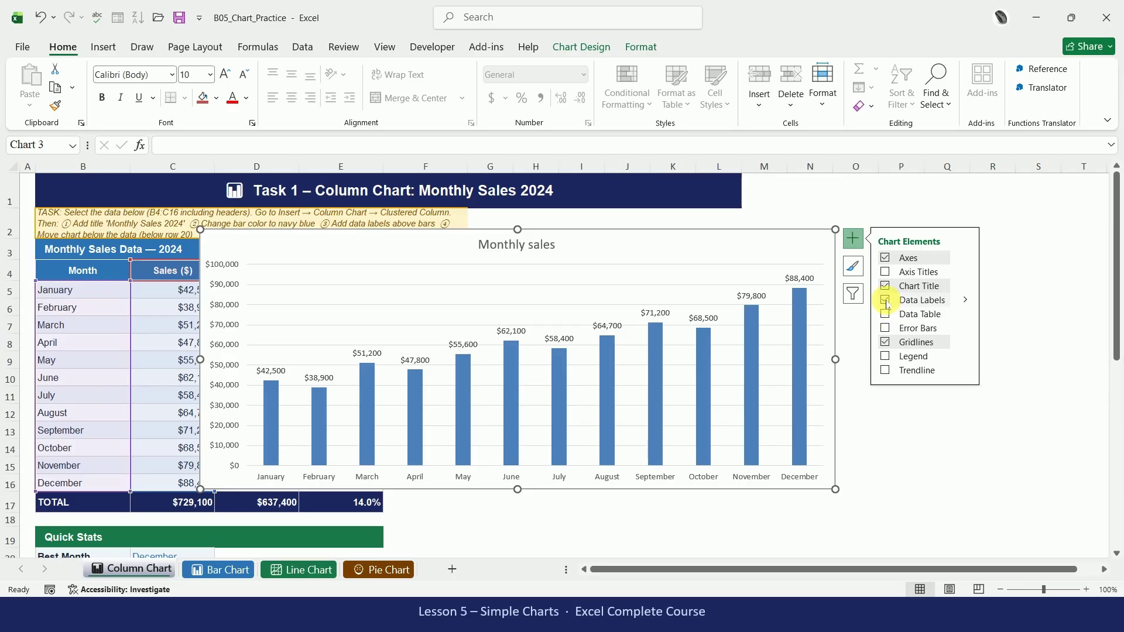
click(886, 302)
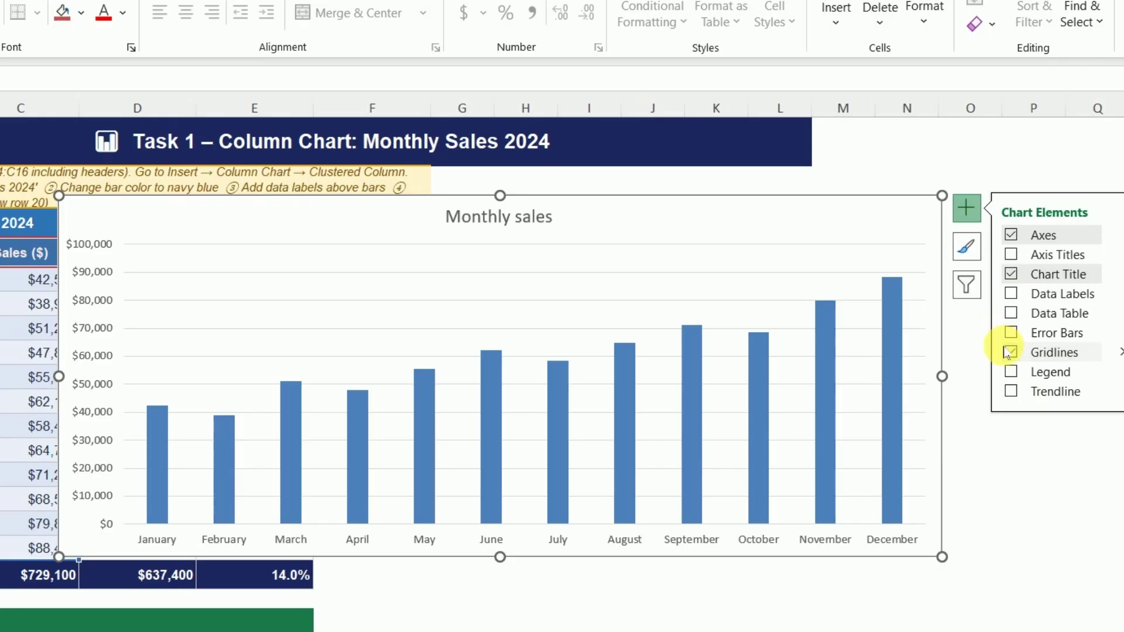
click(885, 342)
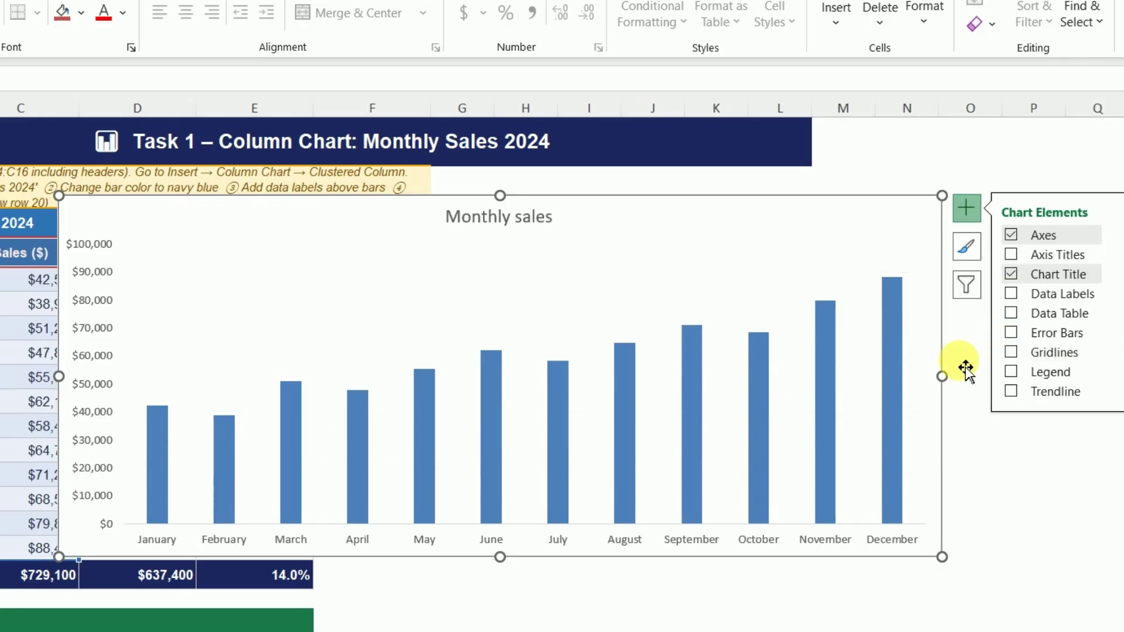
click(1011, 353)
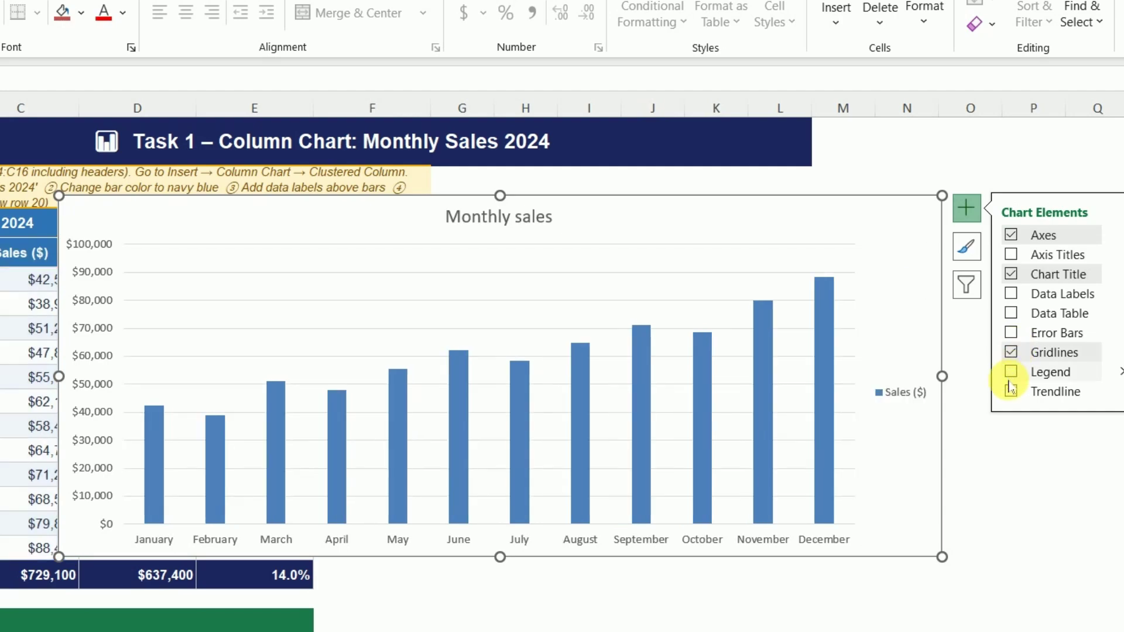
click(1011, 371)
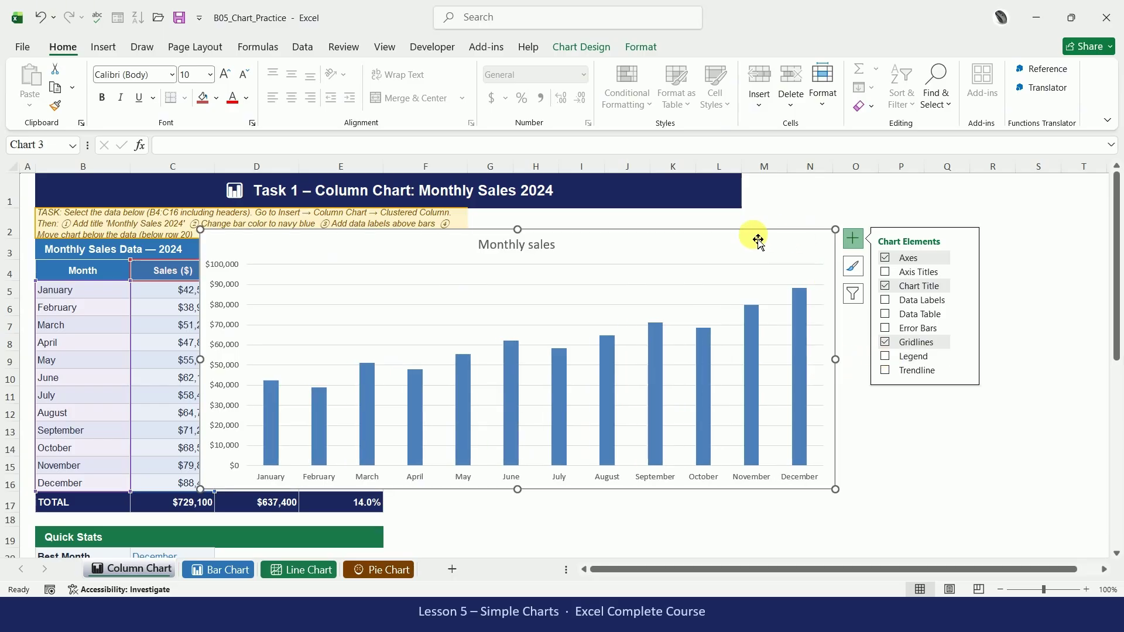
Move the column chart slightly to the right so it spans about columns D to O
drag(673, 241, 718, 245)
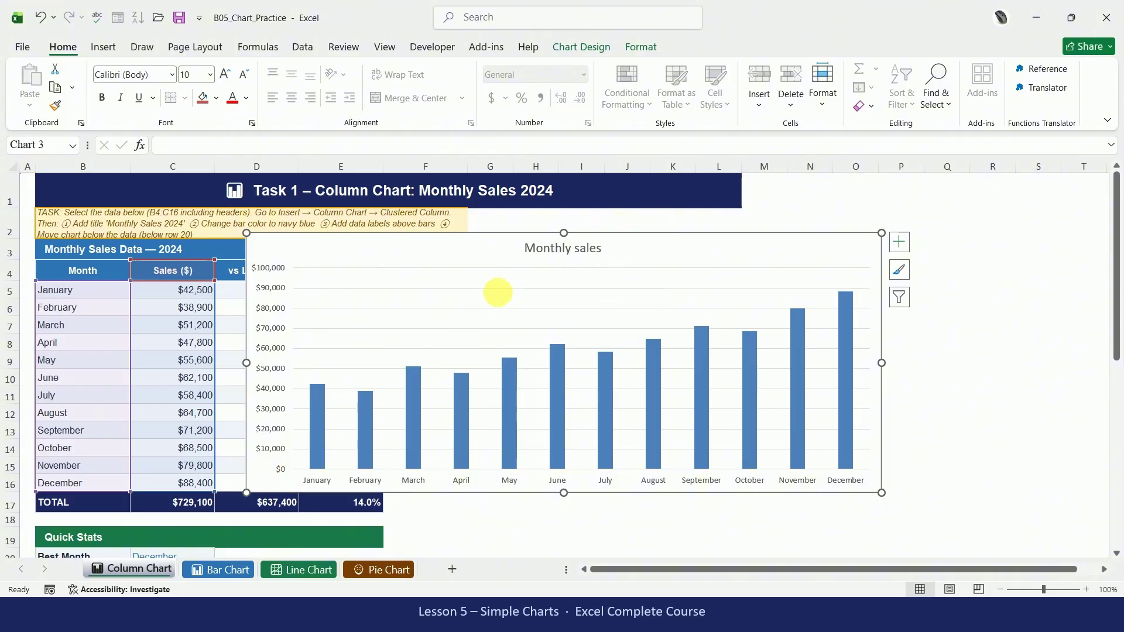
Delete the existing "Annual Budget by Department" chart from the Bar Chart sheet
click(227, 570)
scroll(374, 420, down, 3)
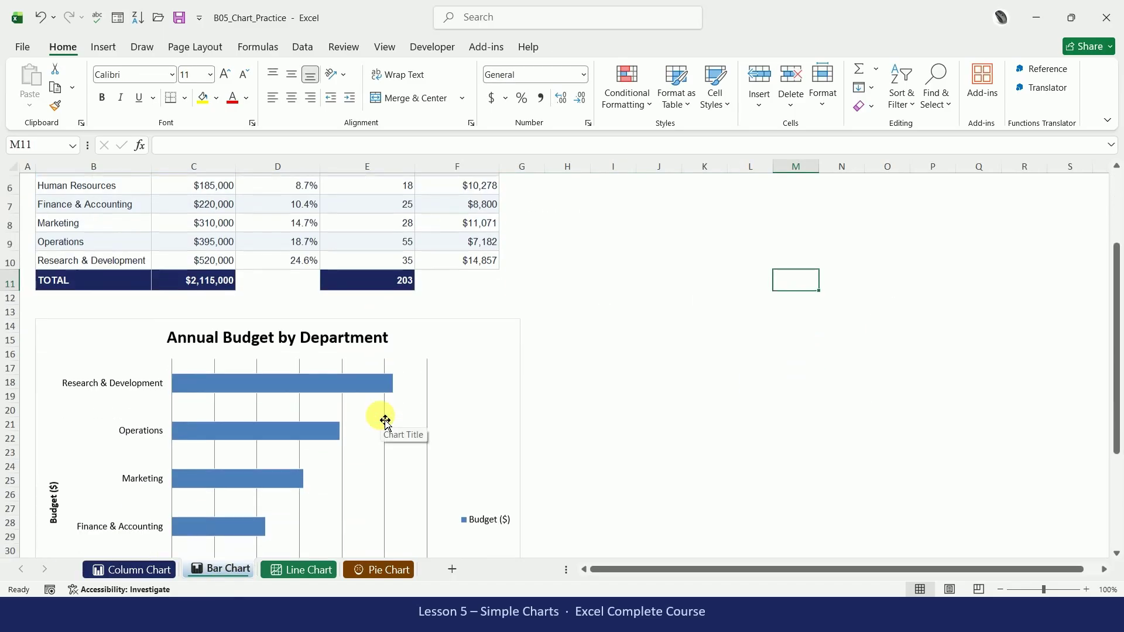
scroll(351, 349, up, 2)
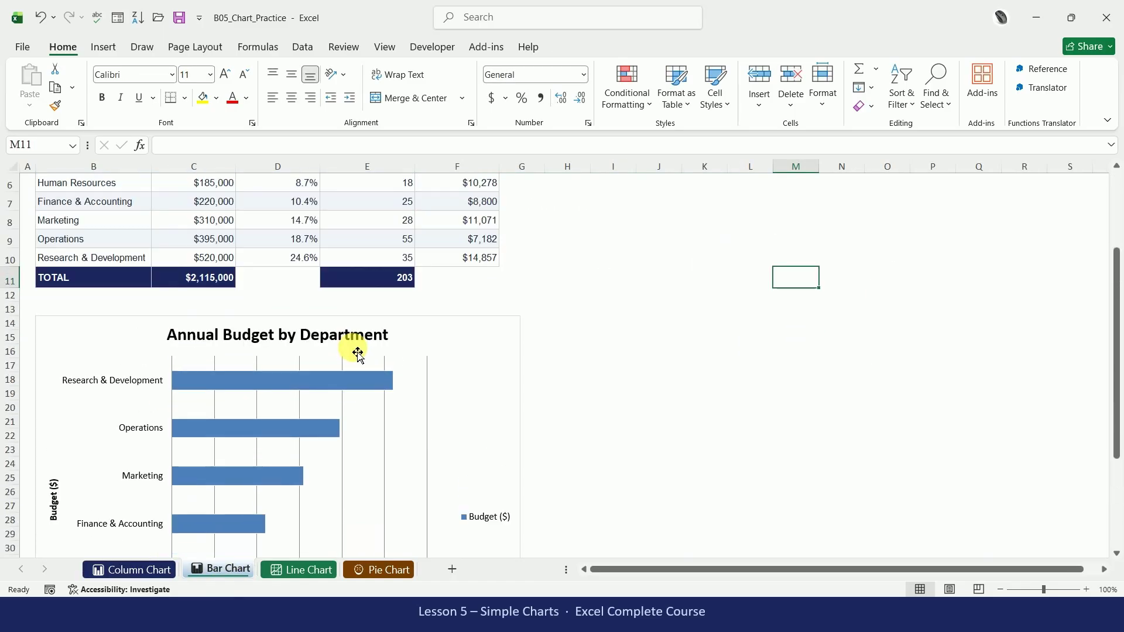
click(441, 347)
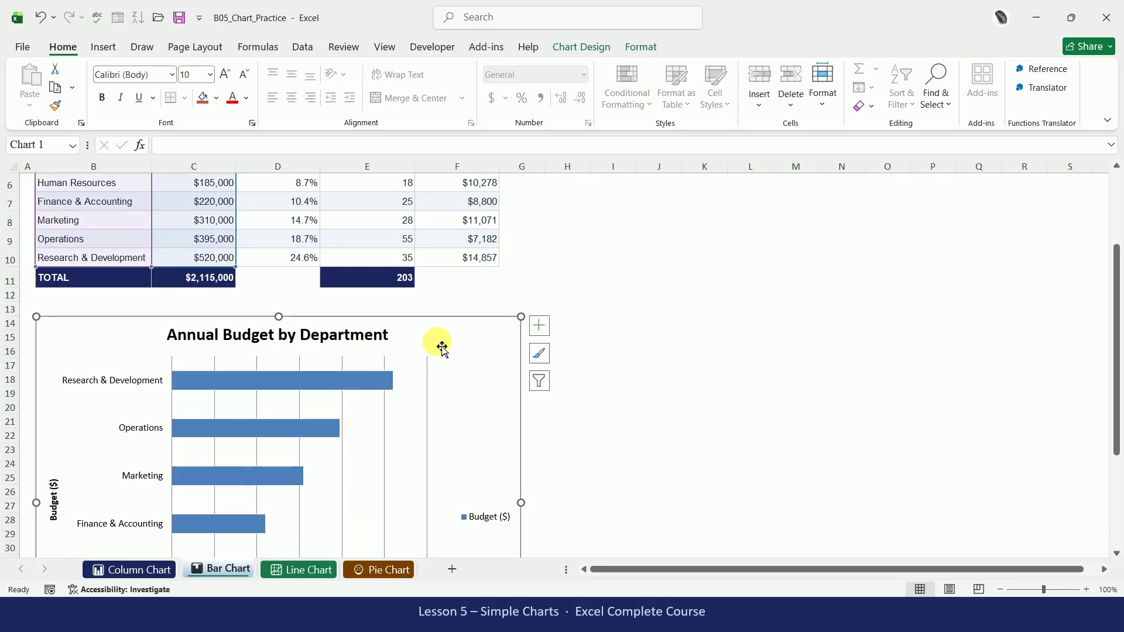
key(Delete)
scroll(441, 346, up, 2)
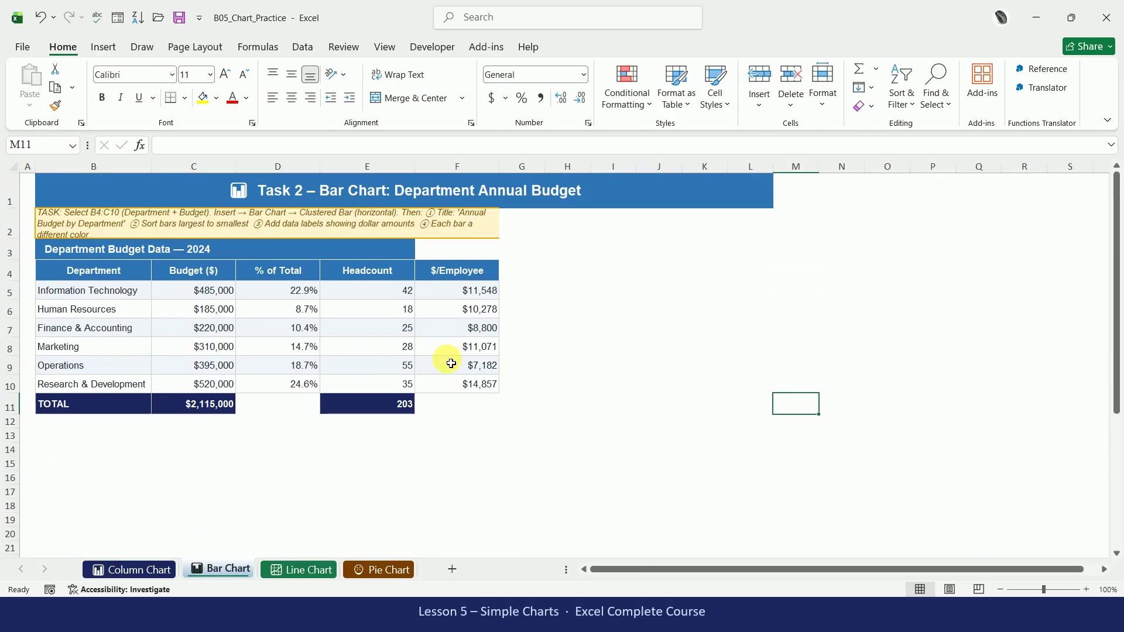
Insert a Clustered Bar chart from the department and budget data in B4:C10
click(209, 332)
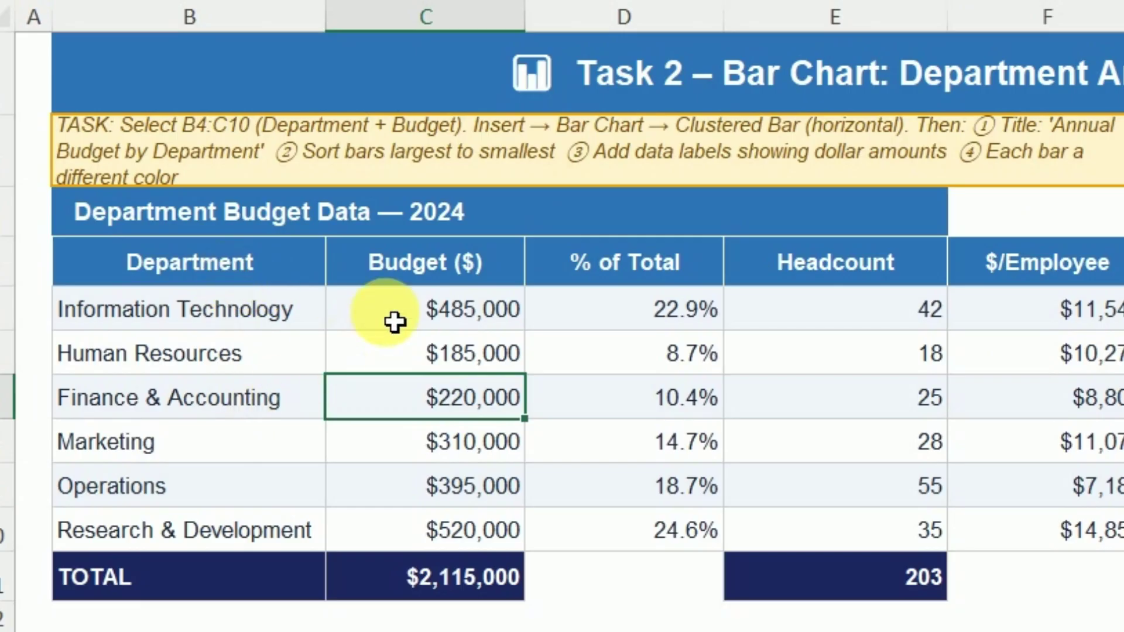
drag(231, 280, 459, 527)
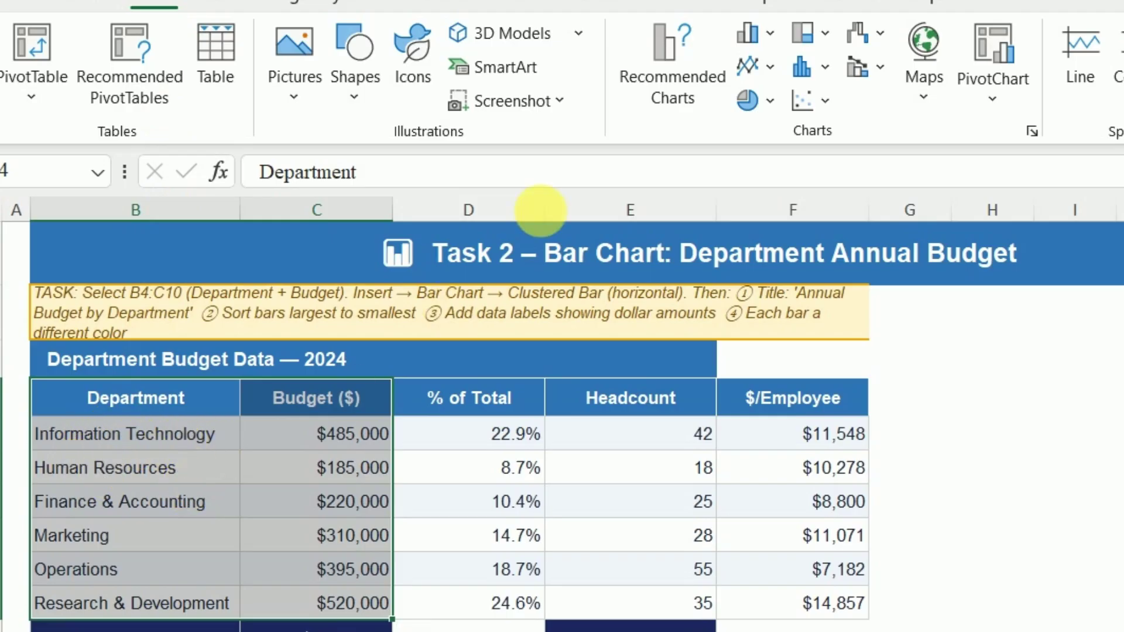
click(668, 76)
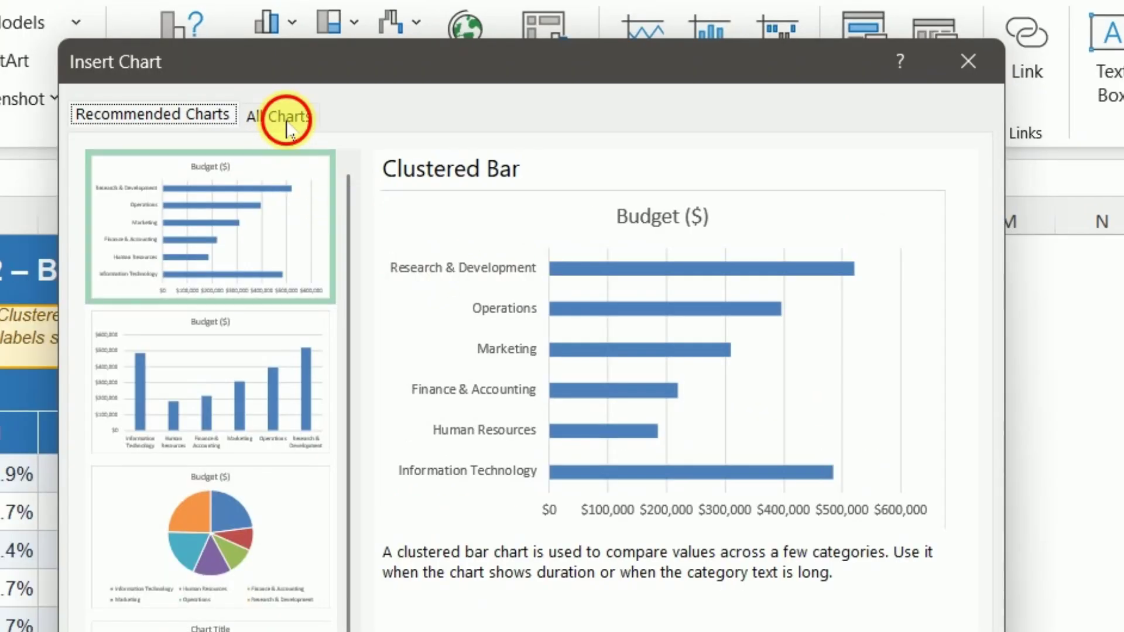
click(287, 126)
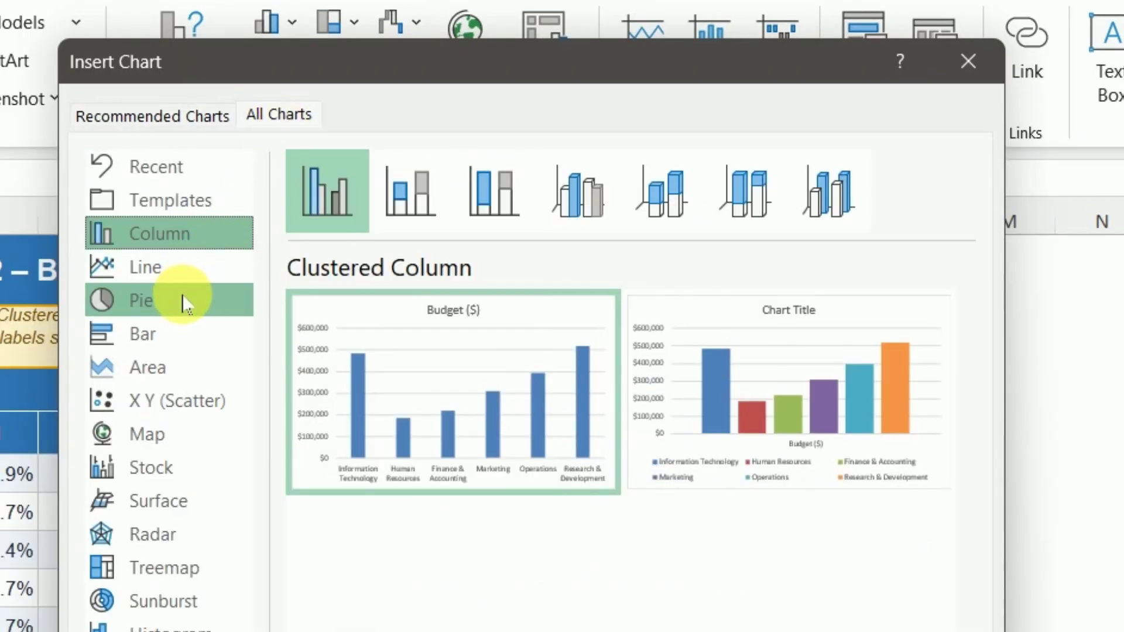
click(143, 350)
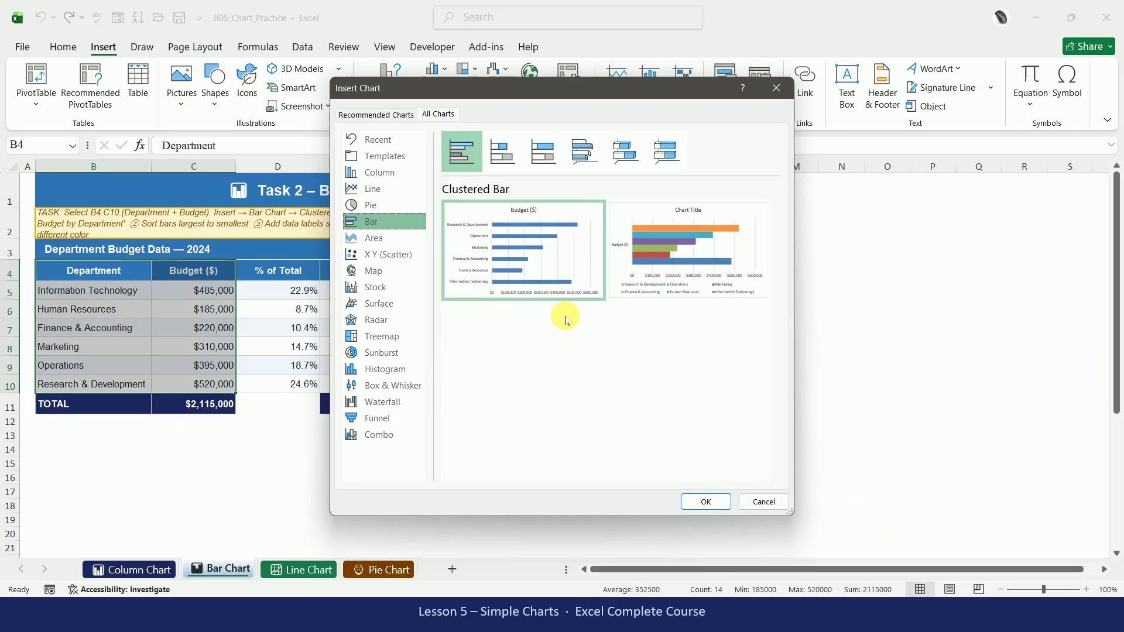
click(623, 156)
click(459, 154)
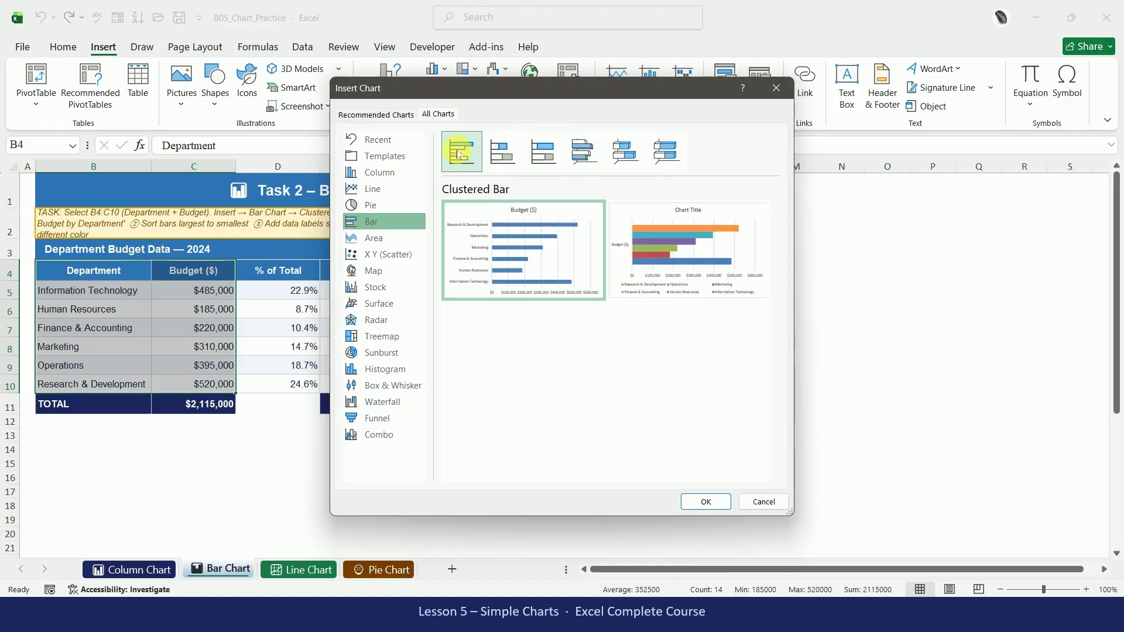
click(705, 502)
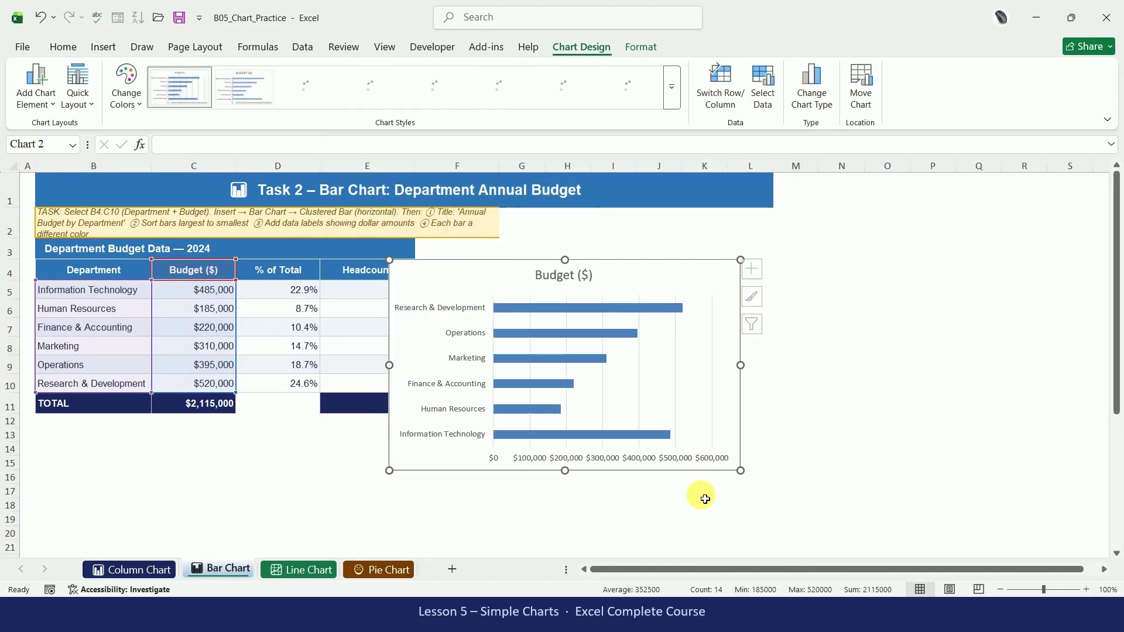
Enlarge the bar chart to cover about columns E to P and rows 3 to 17, and show its Chart Elements options
drag(459, 276, 399, 229)
drag(490, 244, 484, 250)
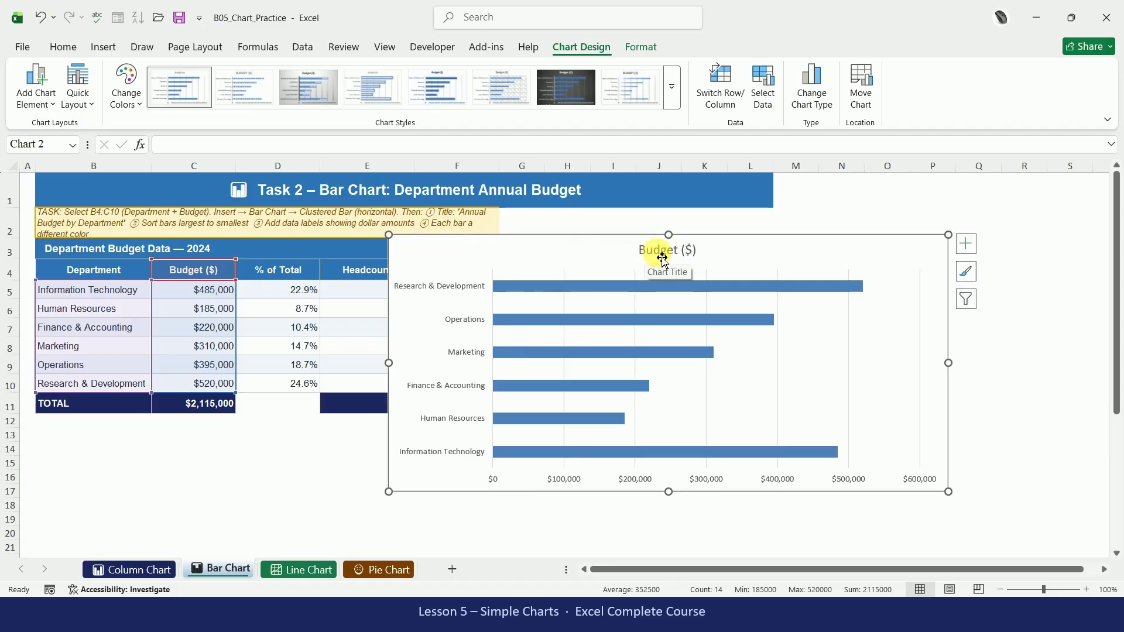
click(965, 255)
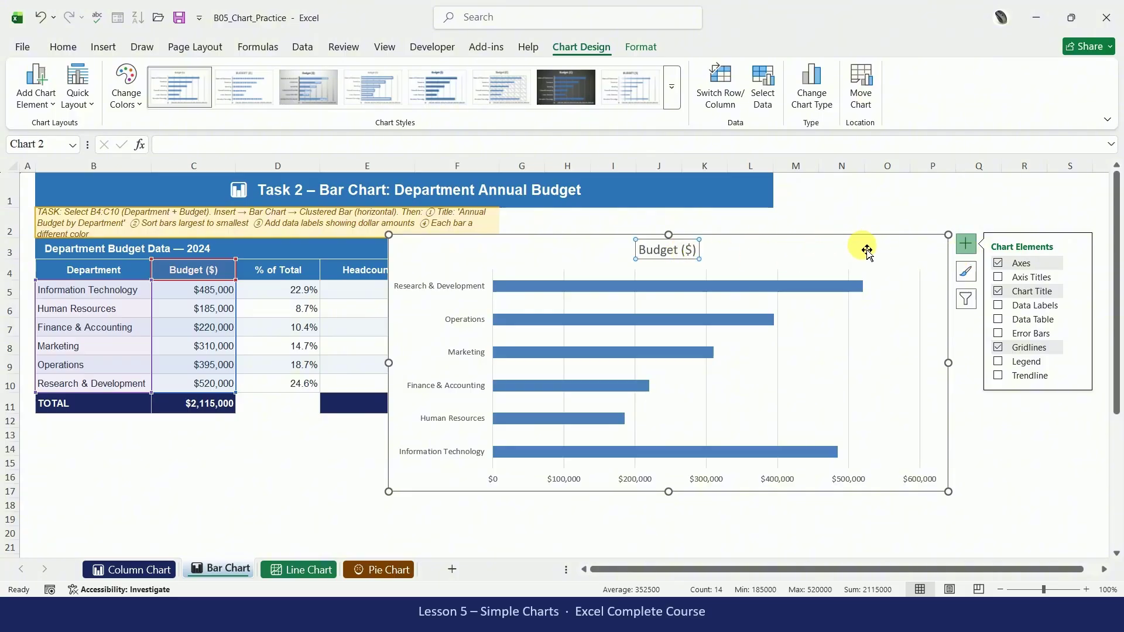
click(916, 253)
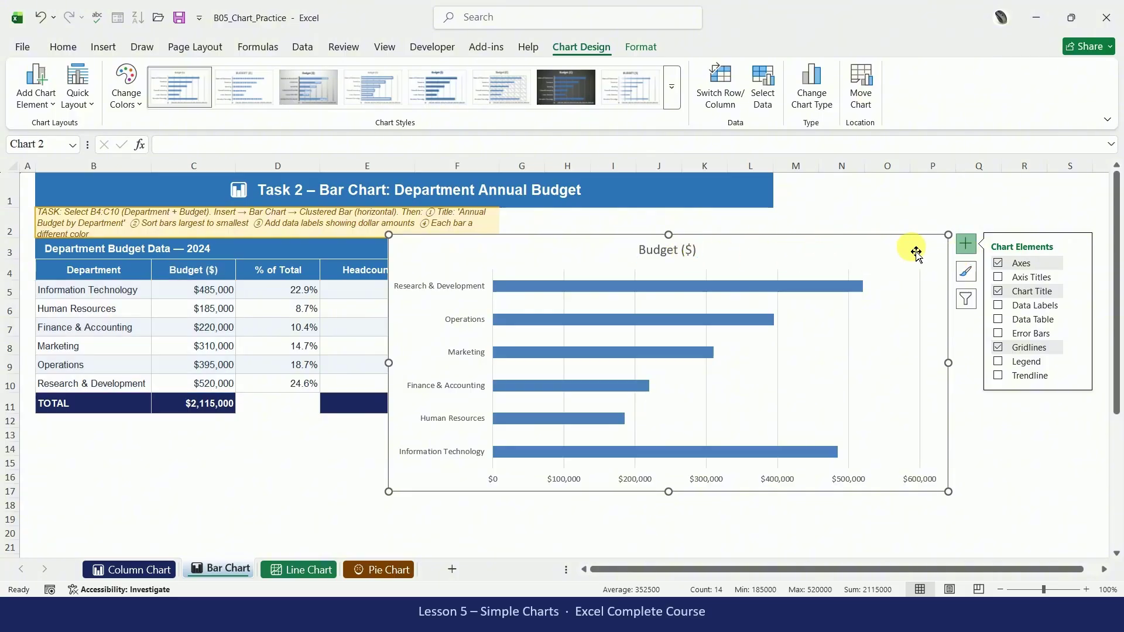
On the Line Chart sheet, insert a Line chart of quarterly revenue for the three products from B4:E20
click(300, 571)
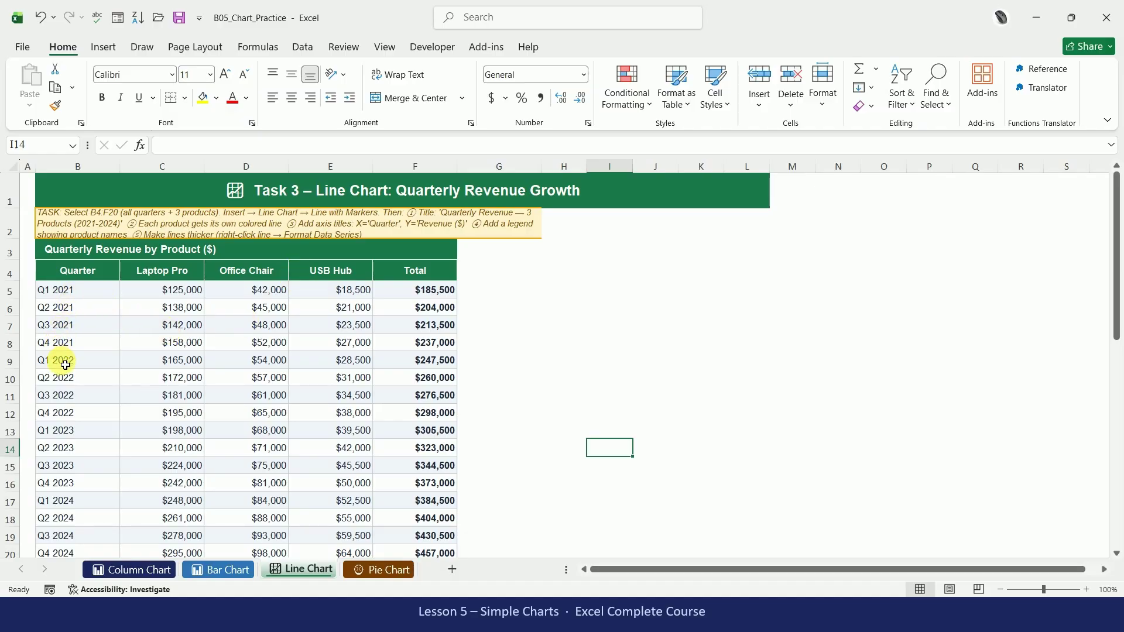
scroll(80, 372, down, 1)
scroll(187, 304, up, 1)
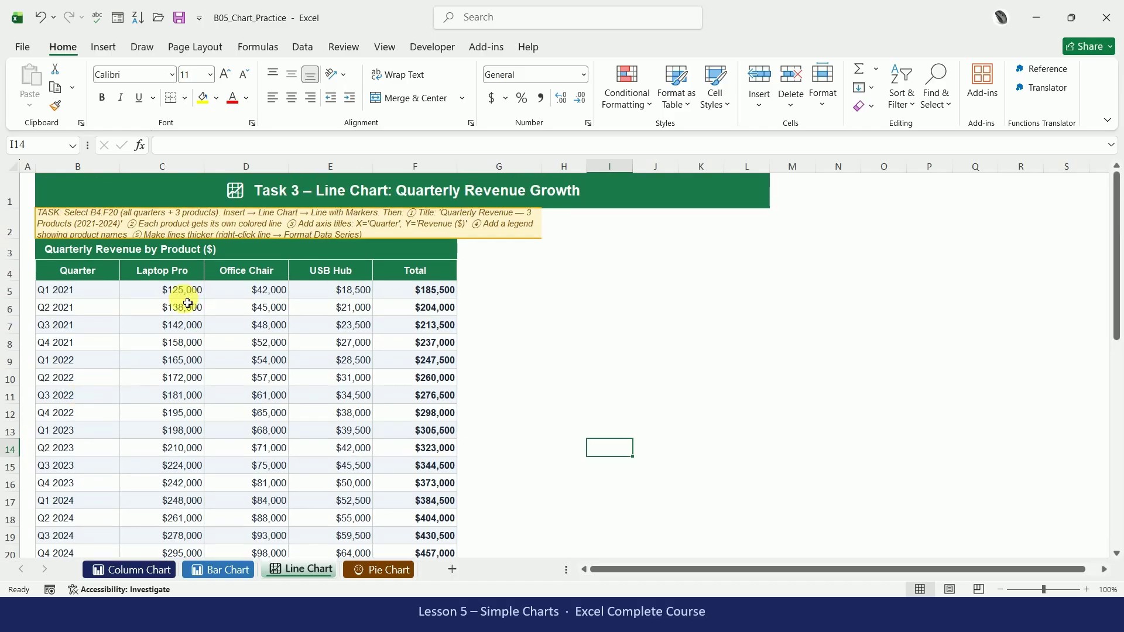
drag(88, 282, 315, 514)
scroll(410, 374, up, 1)
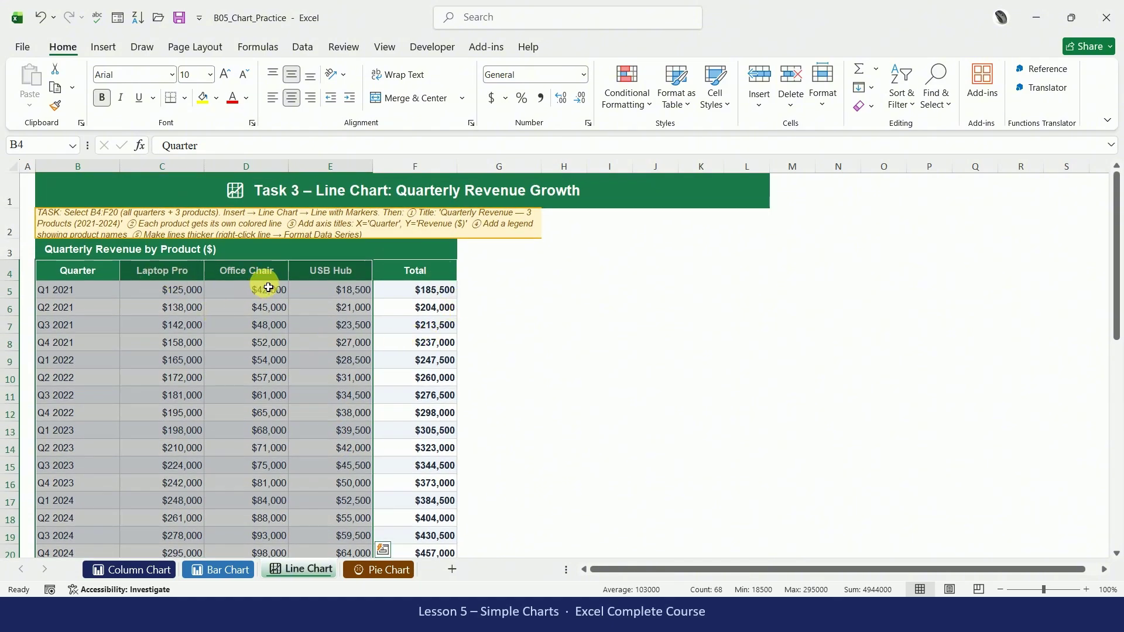
click(104, 47)
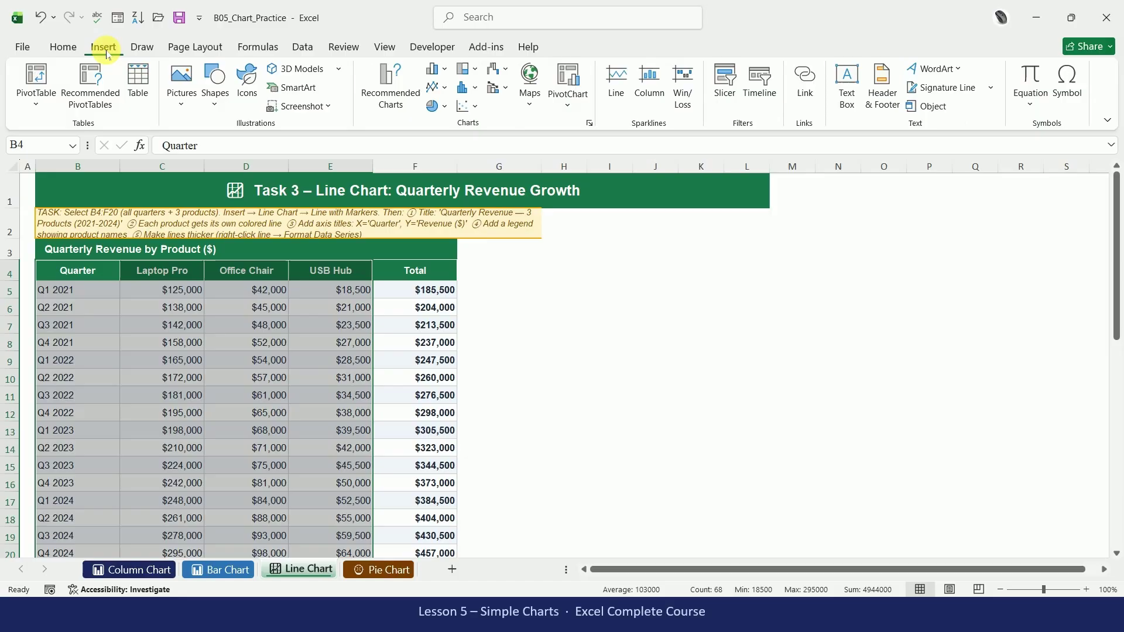
click(395, 91)
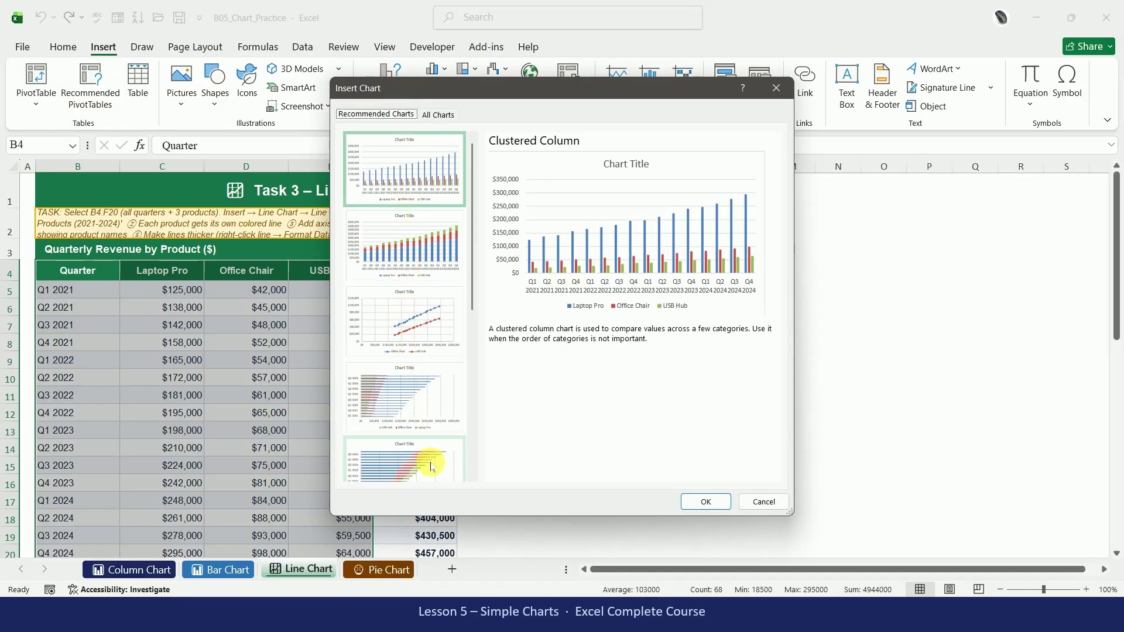
scroll(443, 413, down, 3)
click(438, 114)
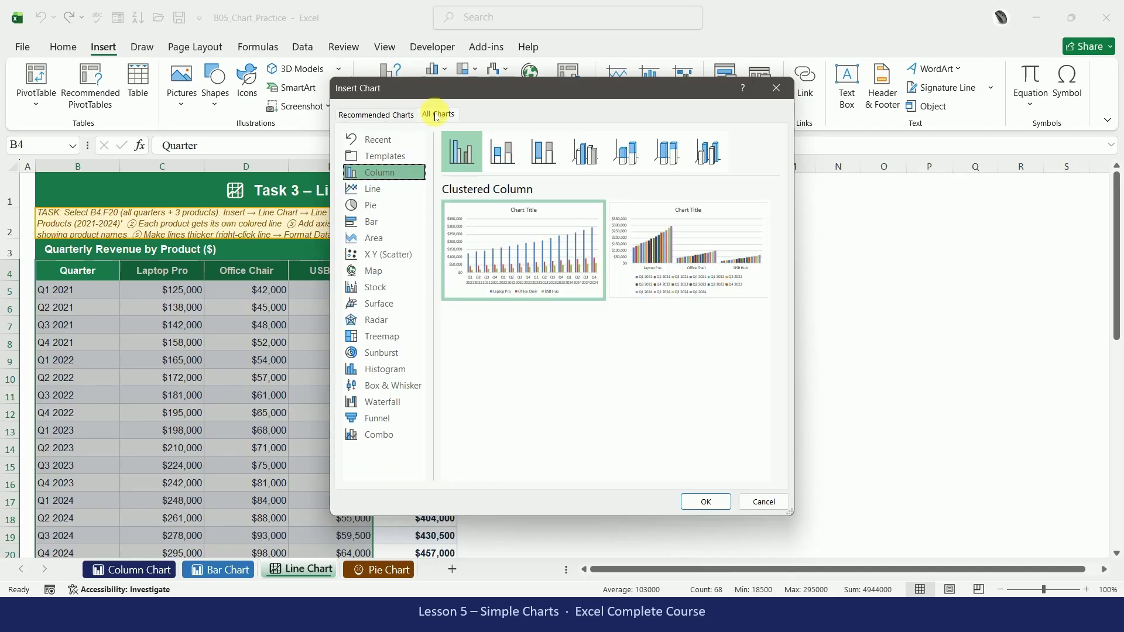
click(373, 190)
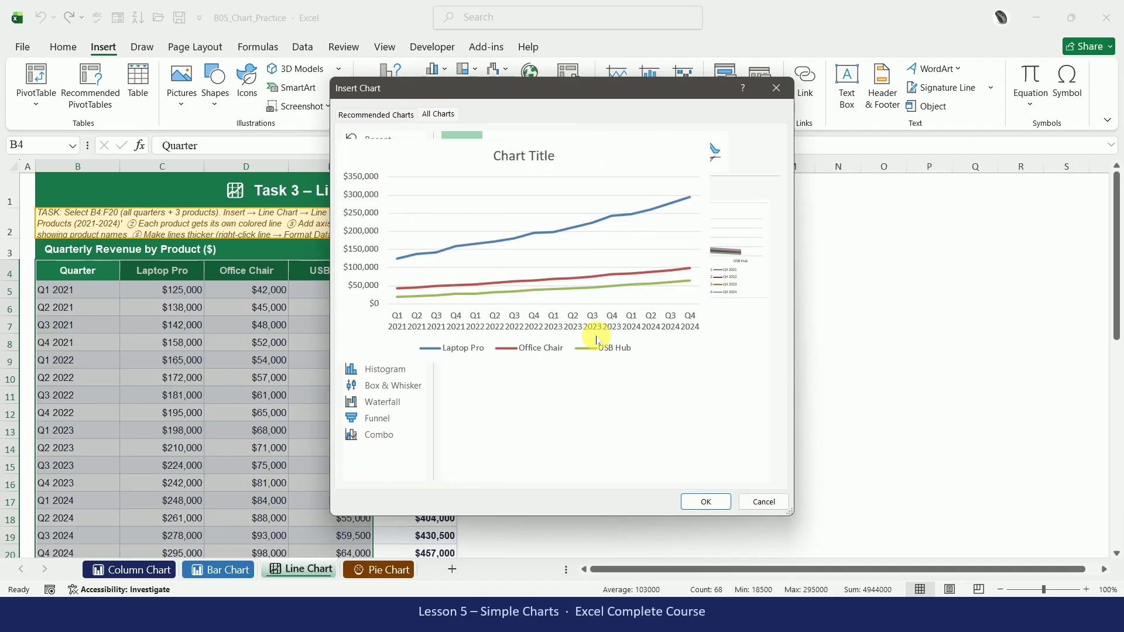
click(706, 502)
Move the line chart beside the table and enlarge it to cover about columns G to Q and rows 3 to 18
drag(480, 287, 595, 293)
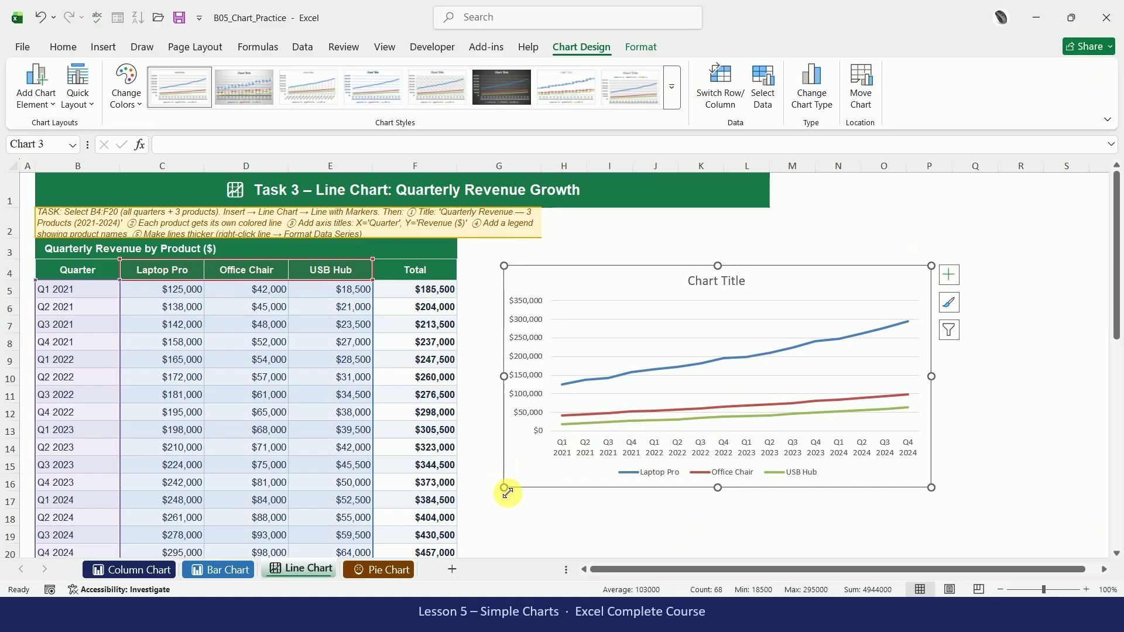
drag(504, 488, 467, 535)
drag(565, 286, 604, 265)
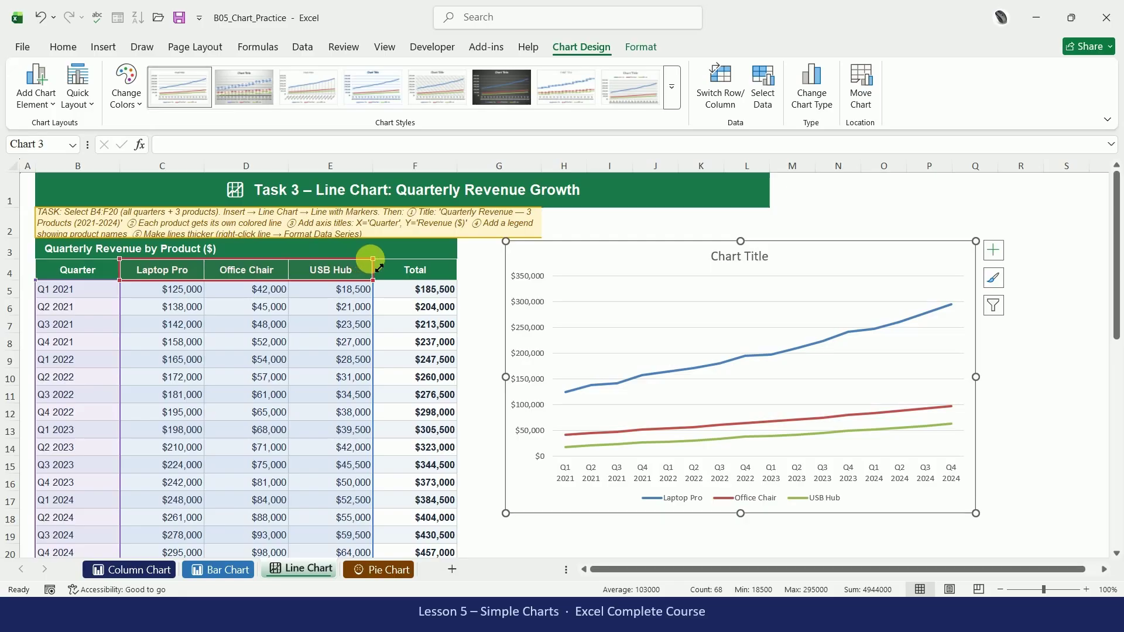
Narrow the line chart's source range to Laptop Pro only, and extend it back over Office Chair and USB Hub
drag(380, 267, 230, 267)
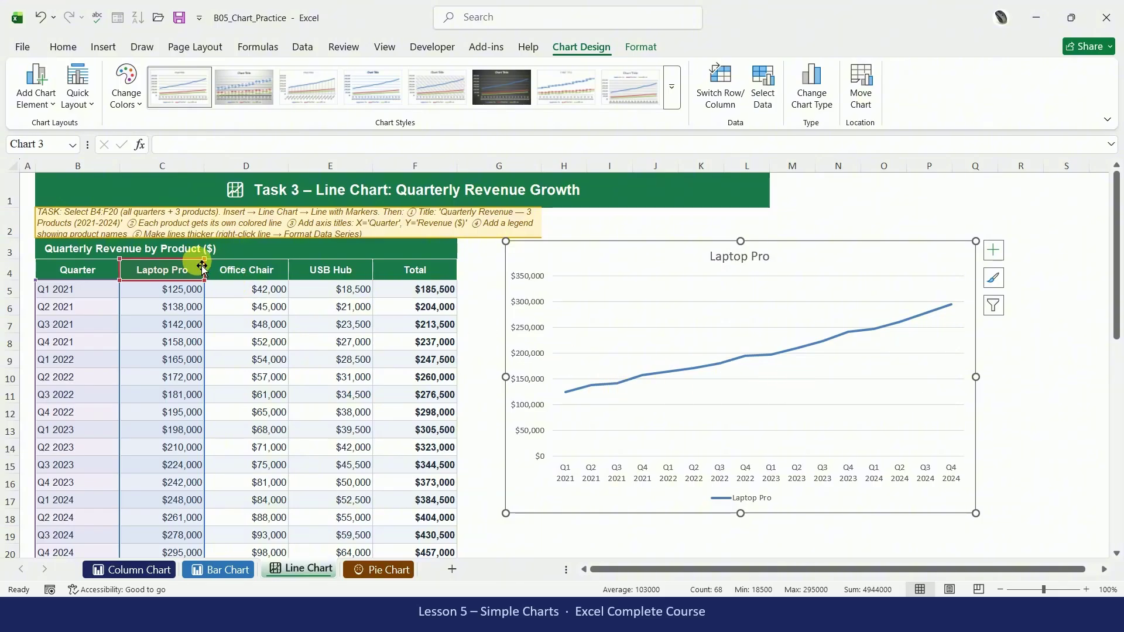
drag(205, 261, 373, 264)
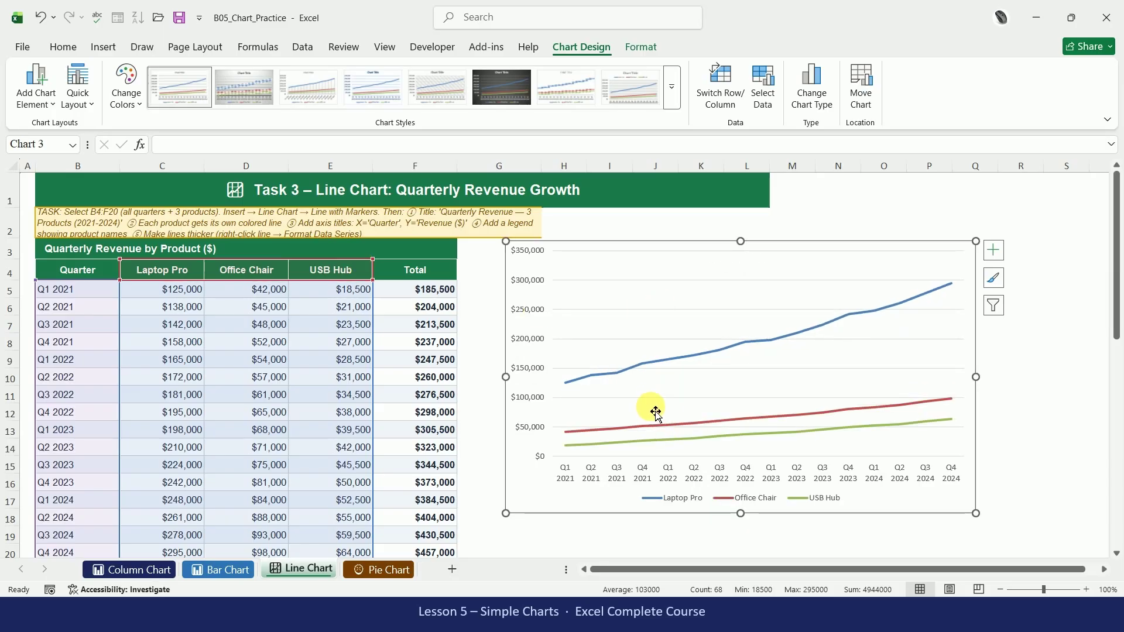
Delete the existing "Global Smartphone Market Share Q4 2024" chart from the Pie Chart sheet
click(395, 571)
scroll(534, 451, up, 1)
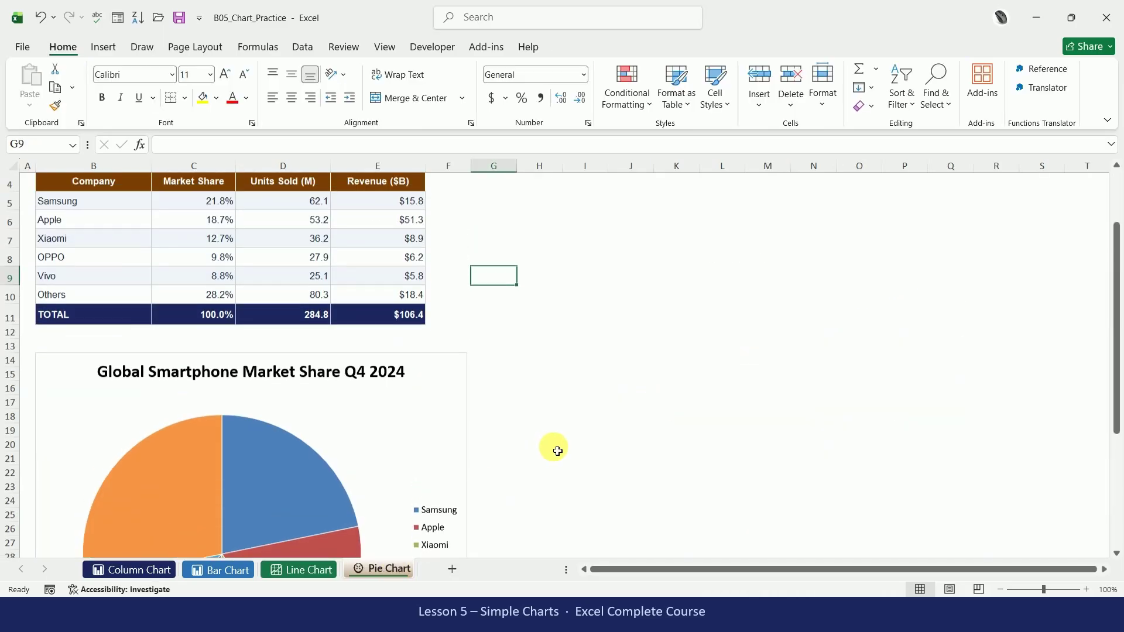
scroll(552, 447, down, 3)
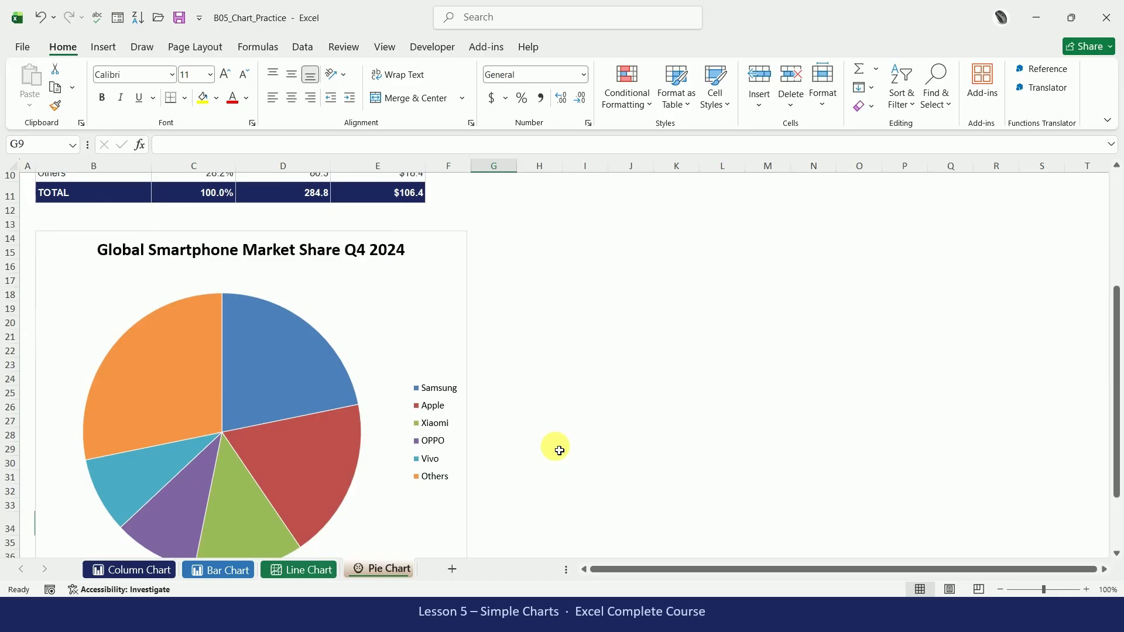
click(433, 275)
key(Delete)
scroll(444, 276, up, 3)
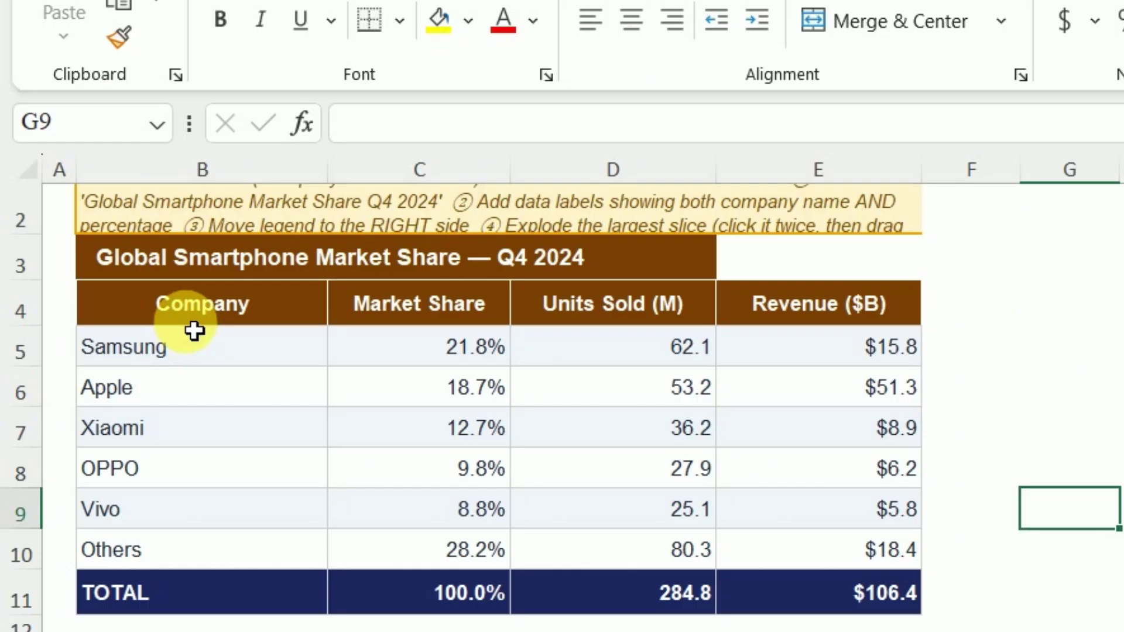
Insert a Pie chart of market share by company from B4:C10, leaving out the TOTAL row
drag(91, 236, 182, 315)
drag(393, 491, 409, 547)
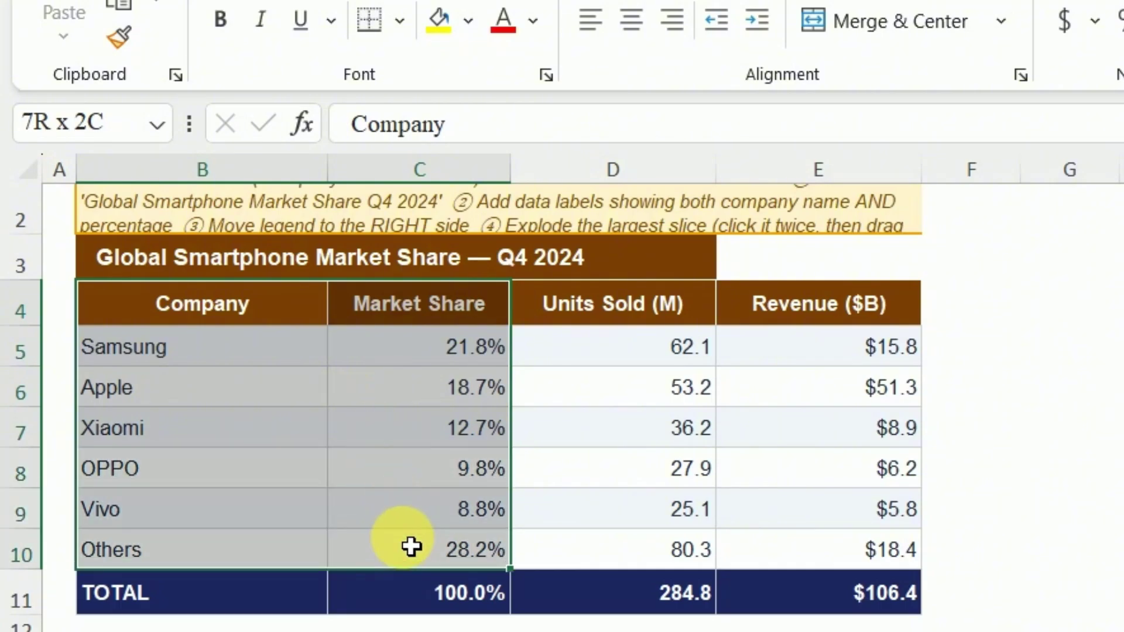
click(103, 47)
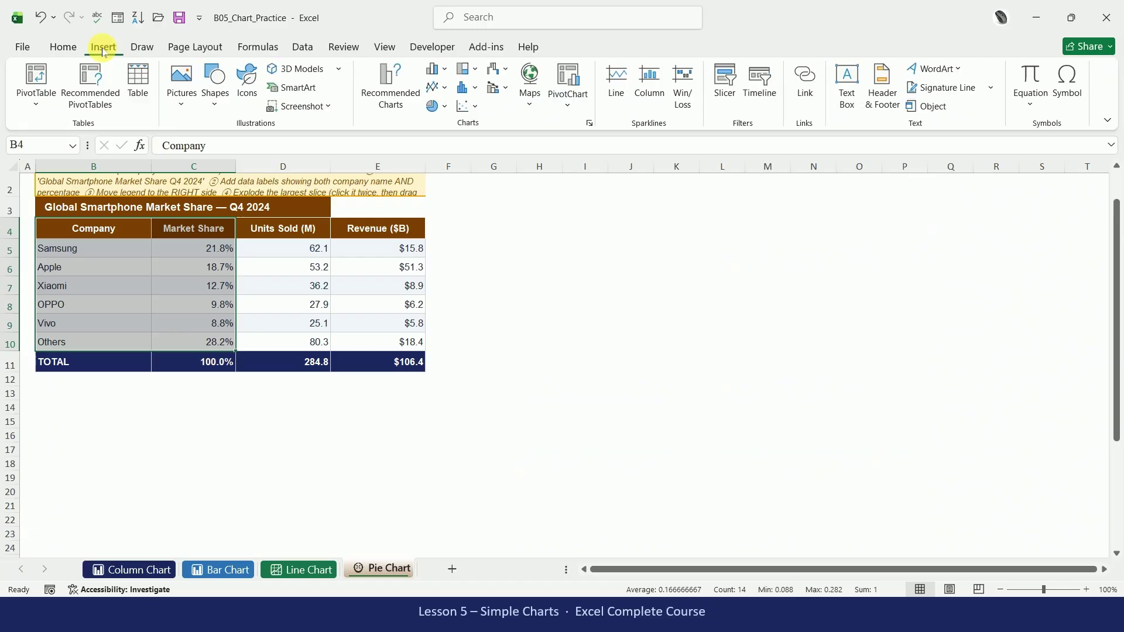
click(589, 124)
click(764, 89)
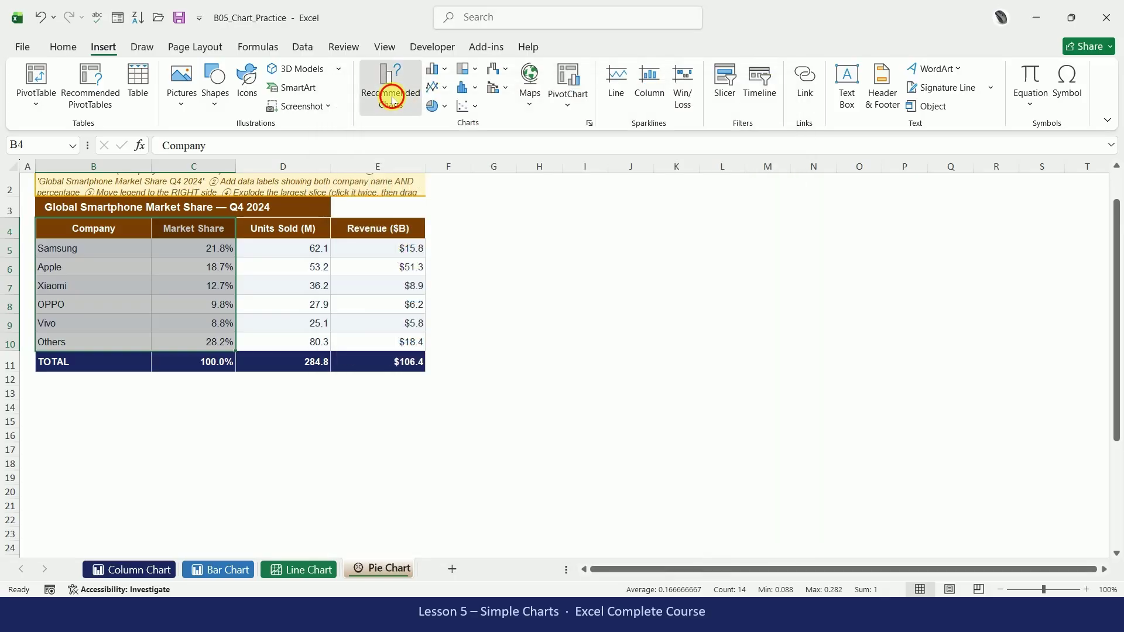
click(389, 89)
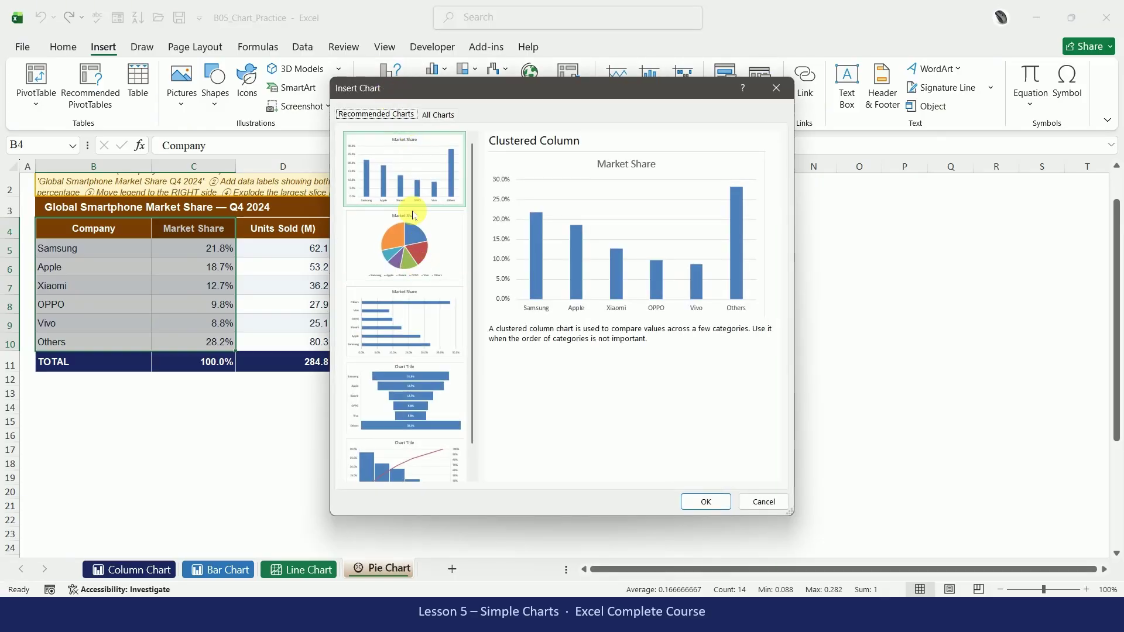
click(436, 115)
click(371, 202)
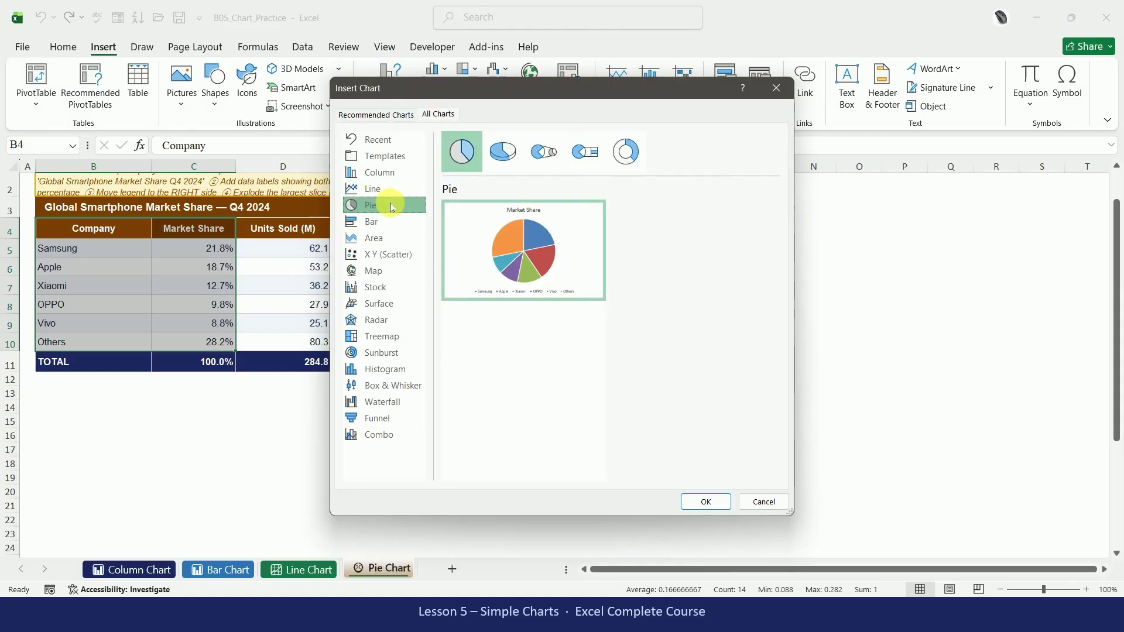
click(706, 502)
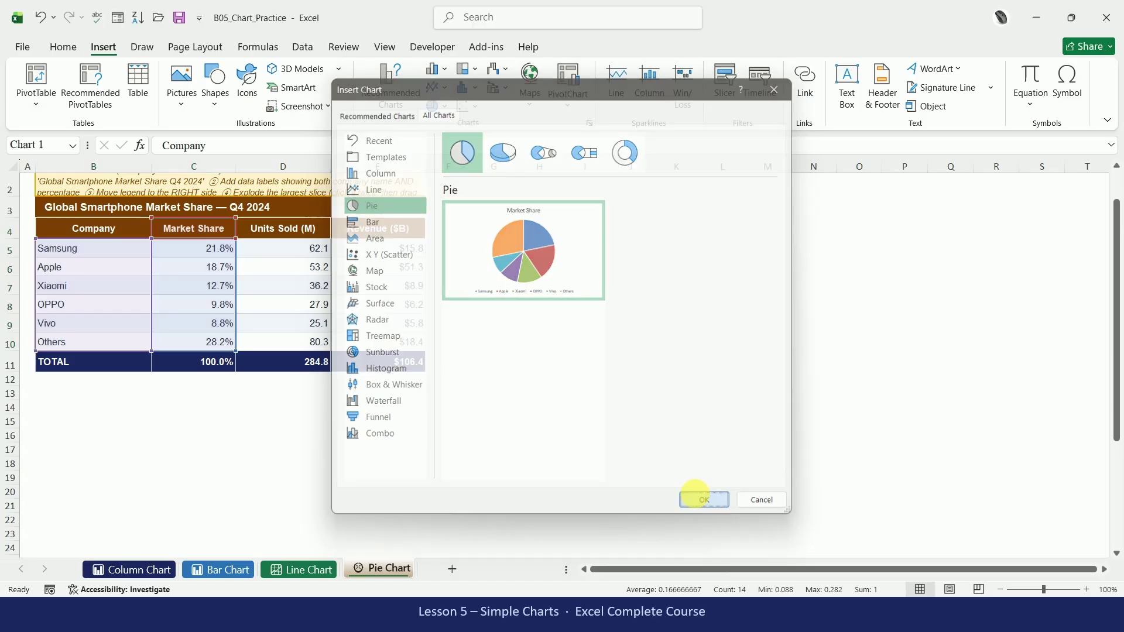
Move the pie chart toward the table's far side so it covers about columns E to O and rows 3 to 22
drag(596, 309, 673, 270)
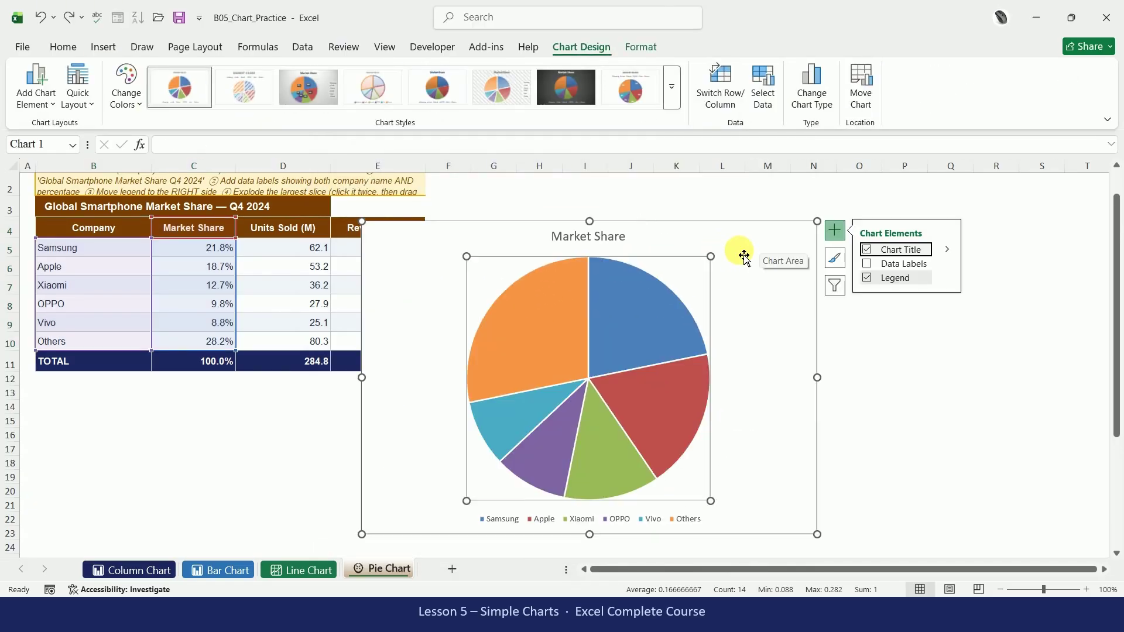
drag(748, 251, 802, 233)
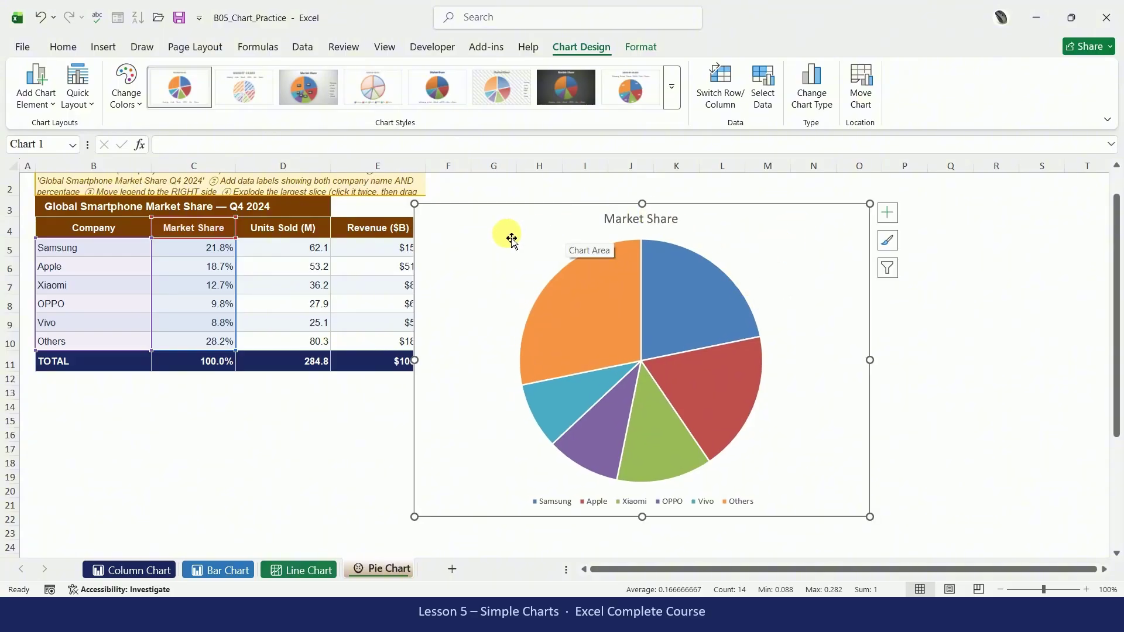
click(946, 272)
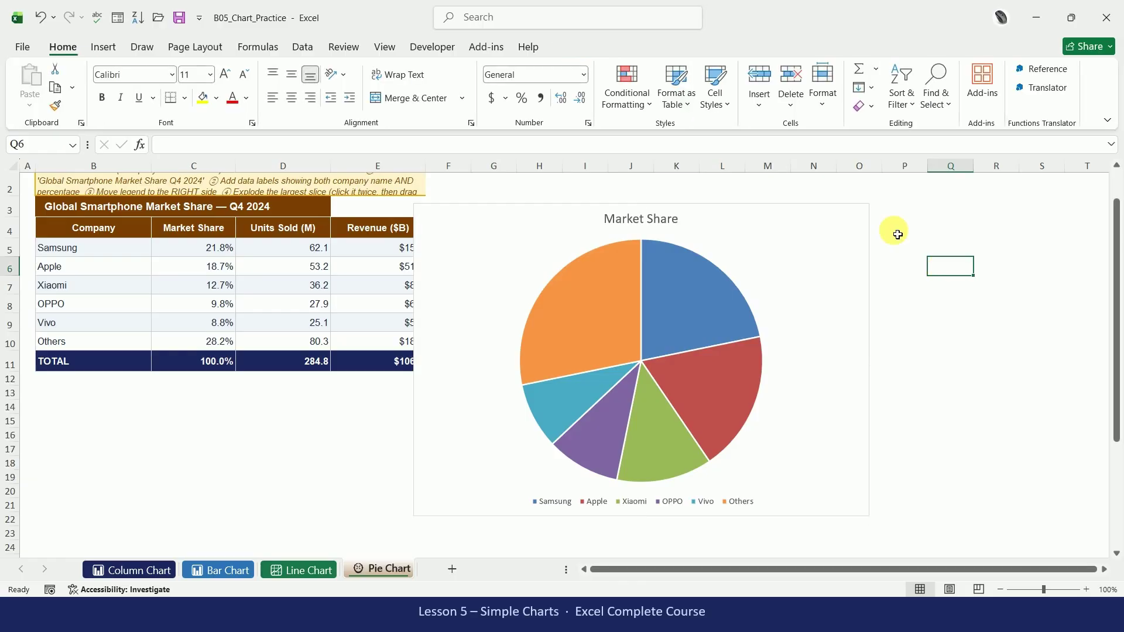
Try several preset styles on the pie chart and apply the sixth, with a hatched background, percentage labels and a side legend
click(541, 233)
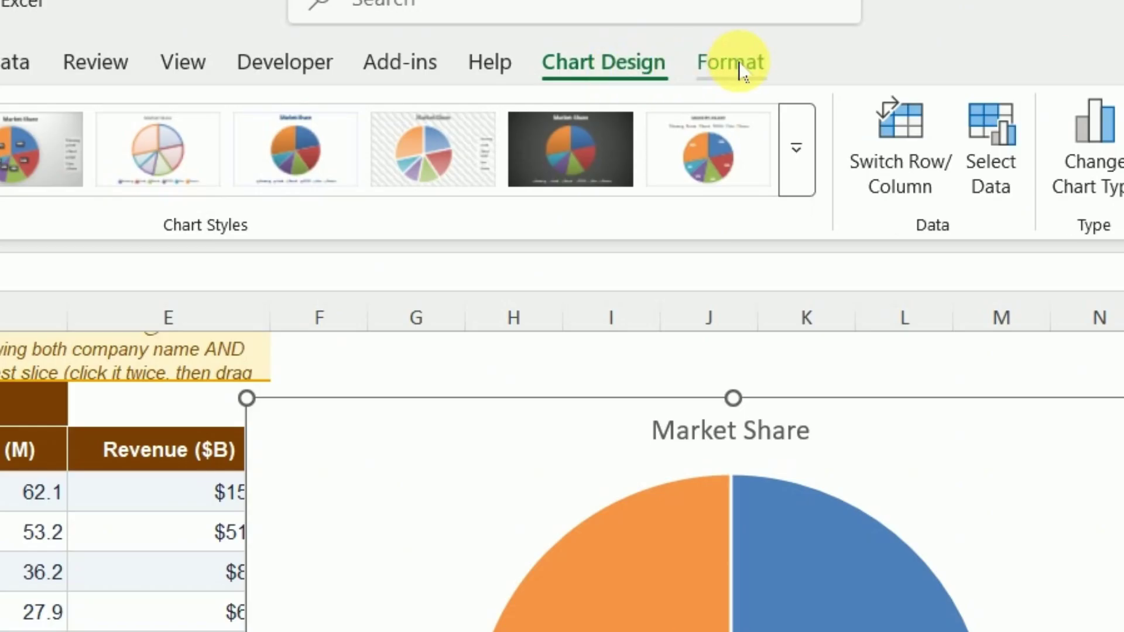
click(739, 67)
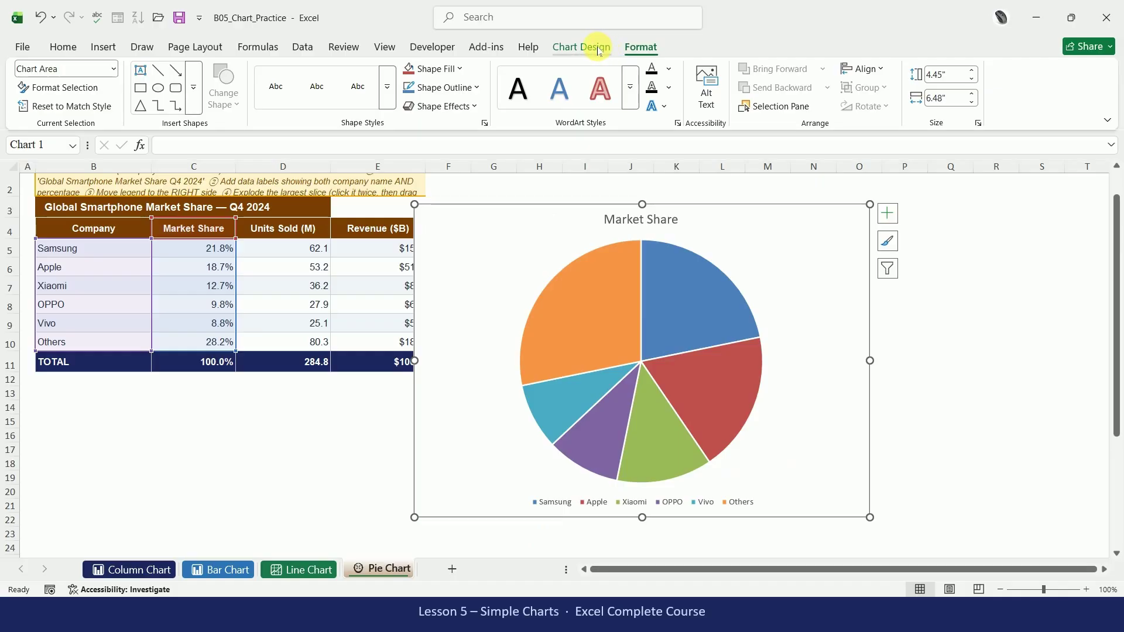
click(599, 50)
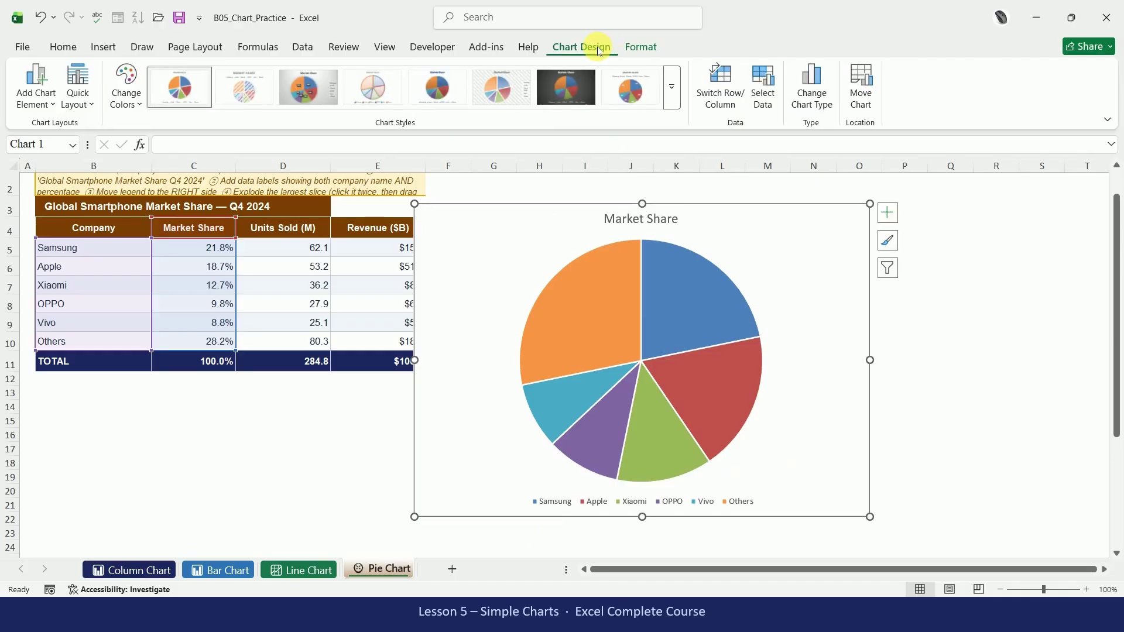
click(240, 86)
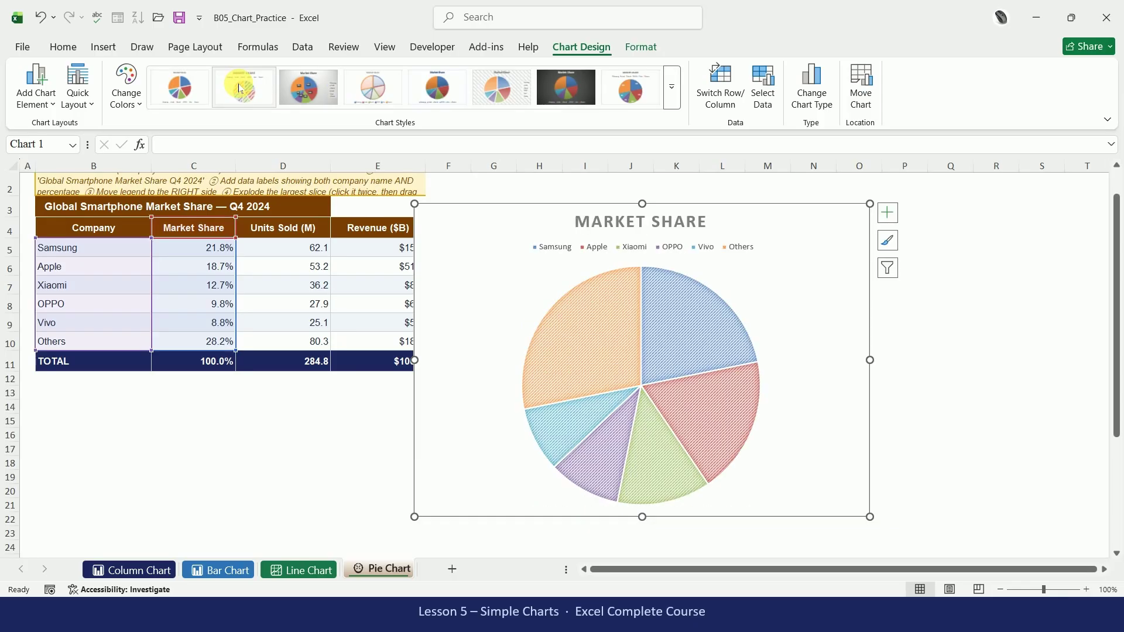
click(300, 91)
click(375, 88)
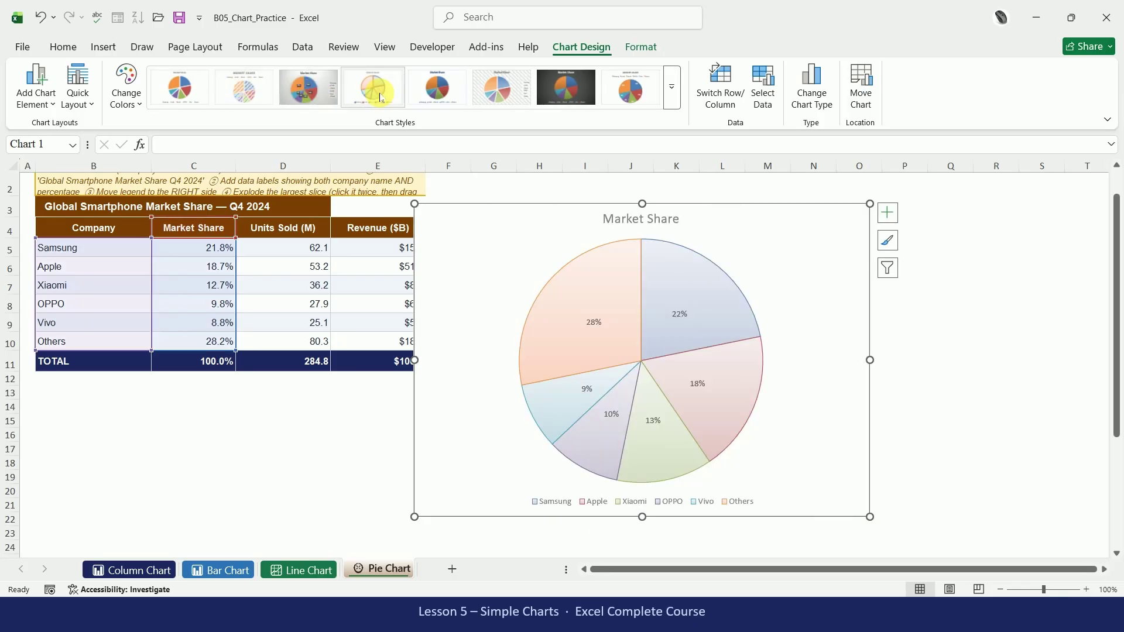
click(446, 94)
click(493, 88)
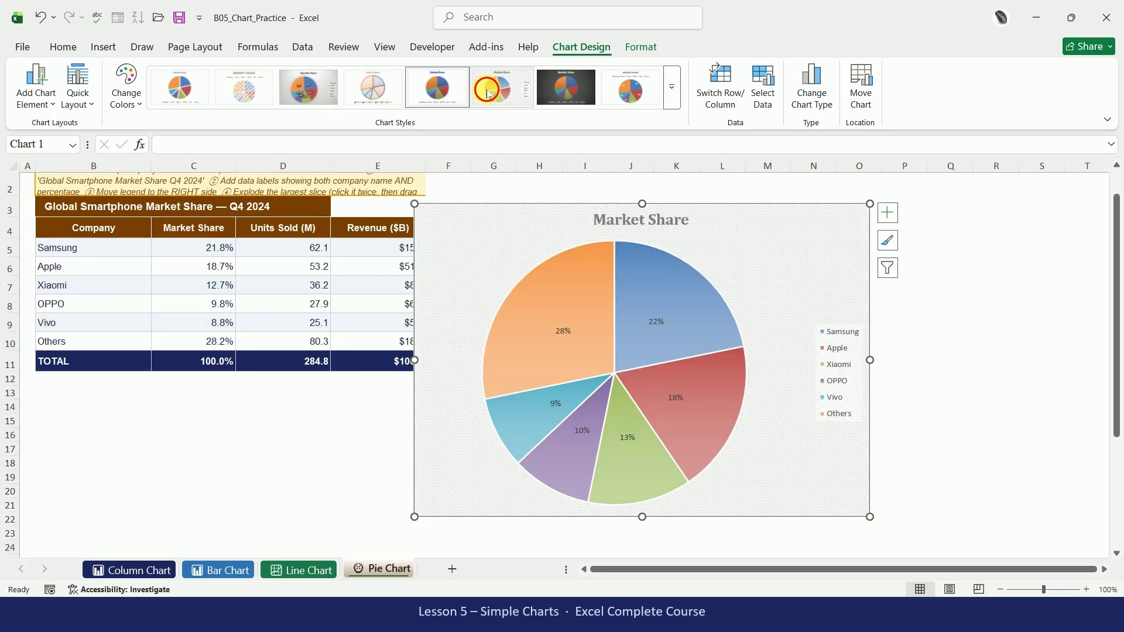
Try different preset chart styles on the line chart and on the department budget bar chart
click(319, 571)
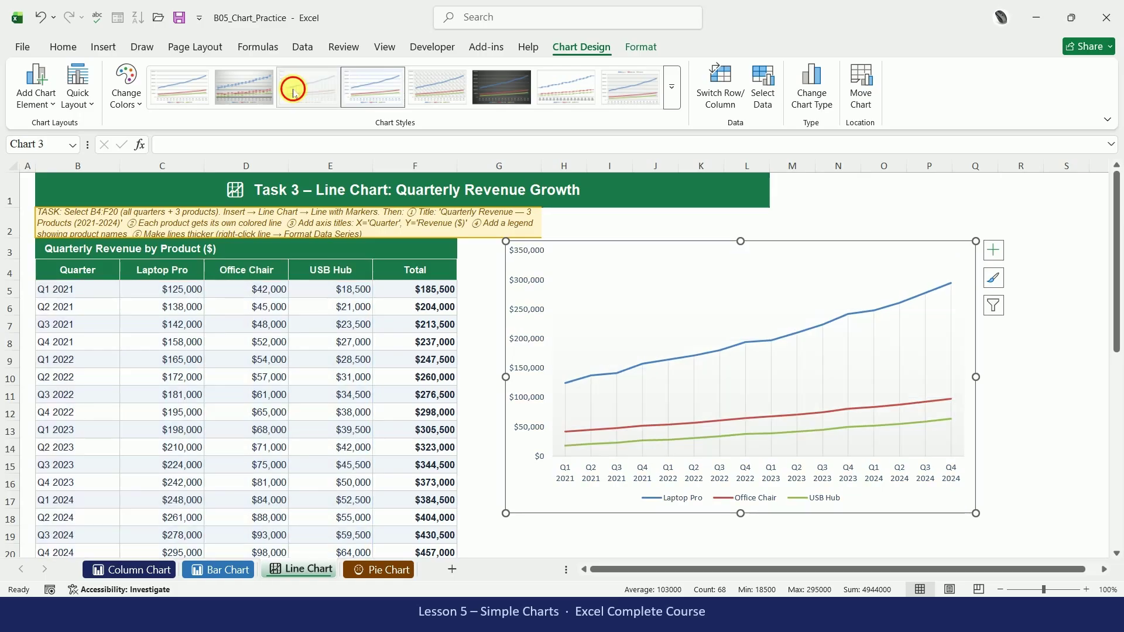
click(229, 571)
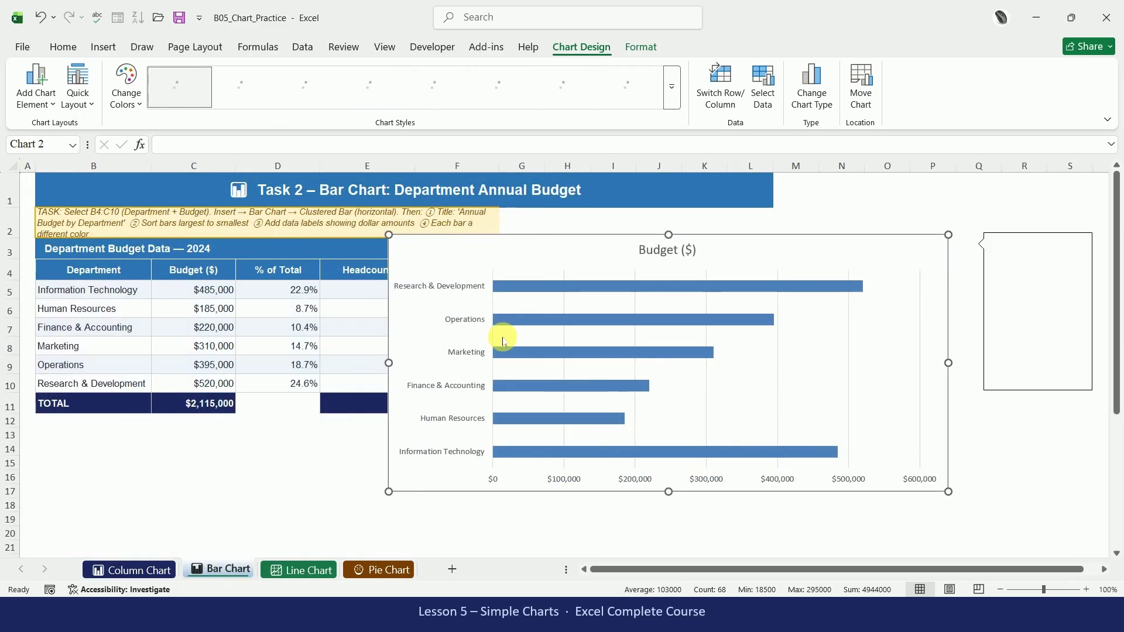
click(456, 103)
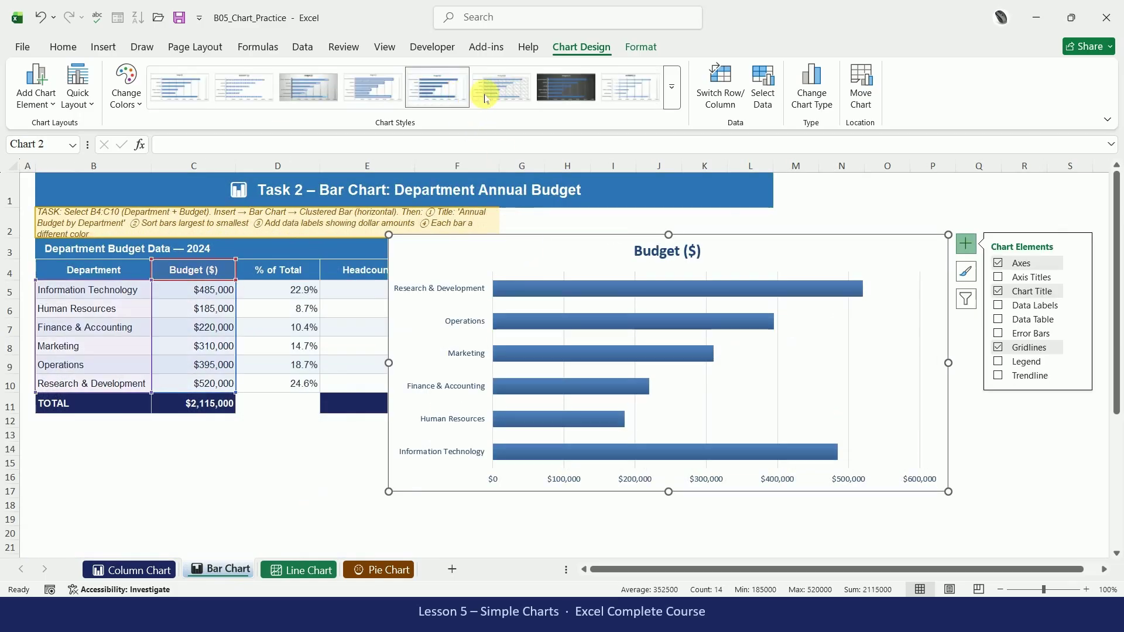
click(509, 94)
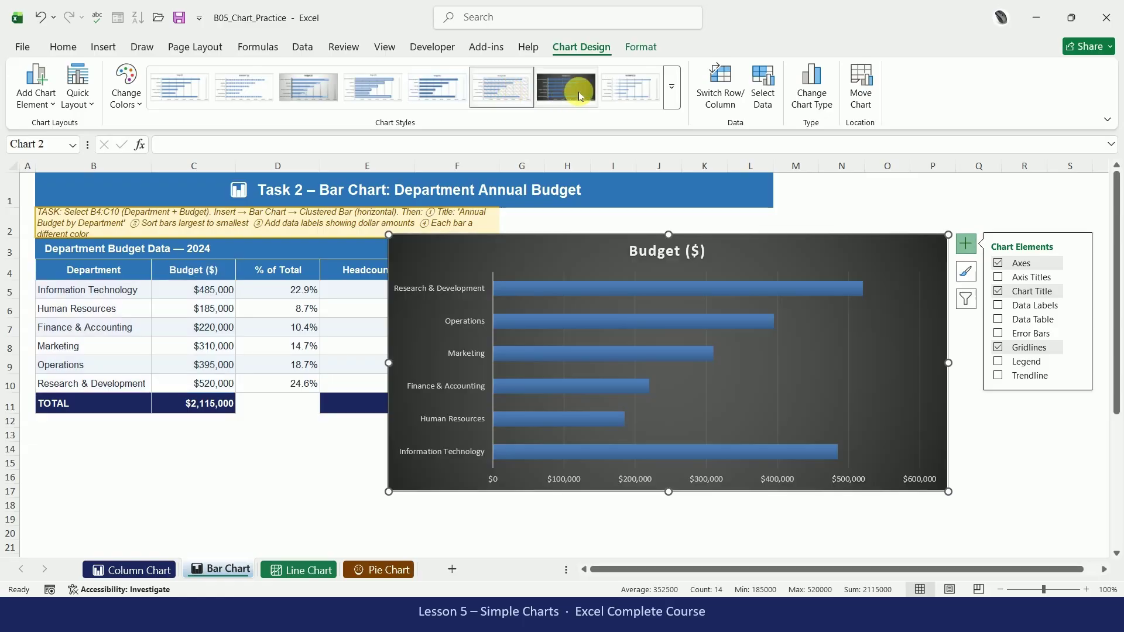
Add a new worksheet, enter the header Month in A1 and fill A2:A5 with Jan through Apr
click(452, 569)
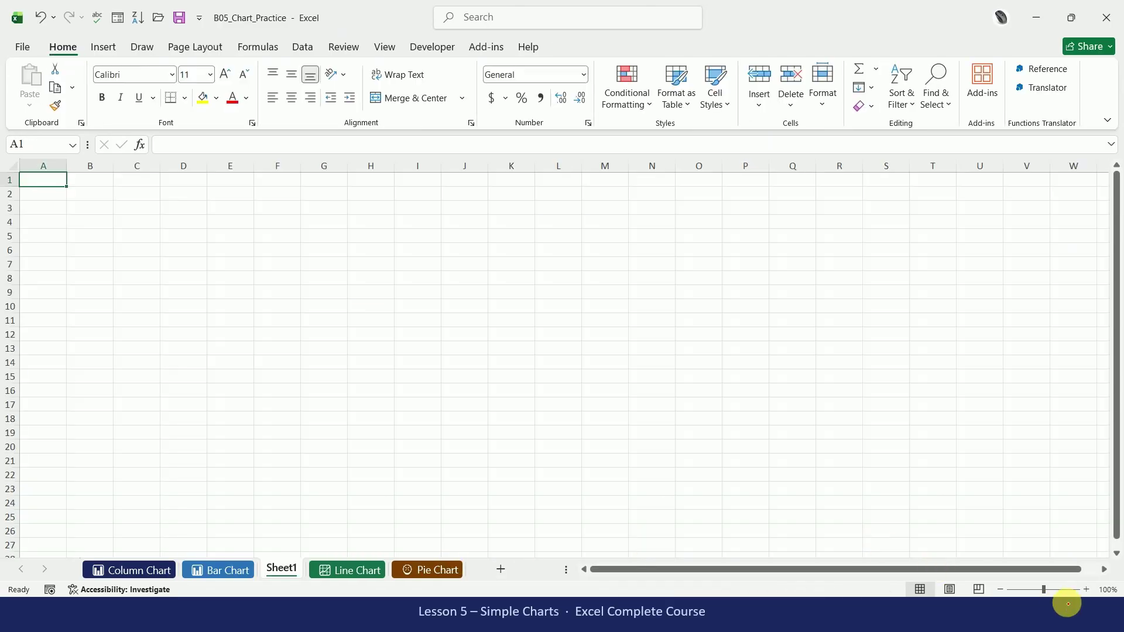
drag(1044, 590, 1057, 590)
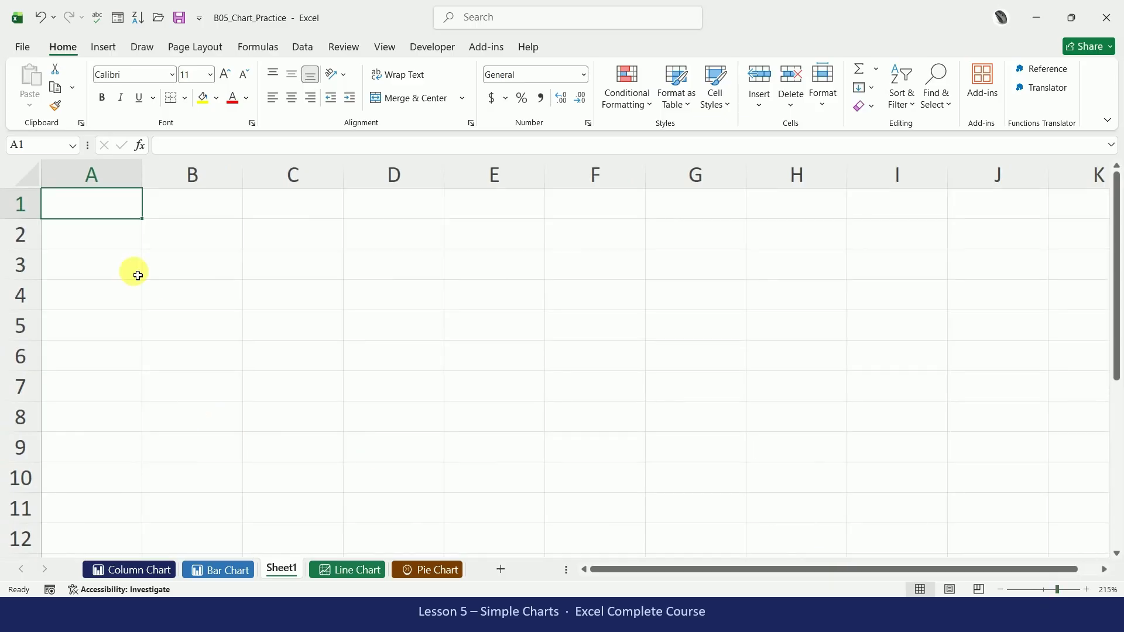
click(128, 212)
text(Month)
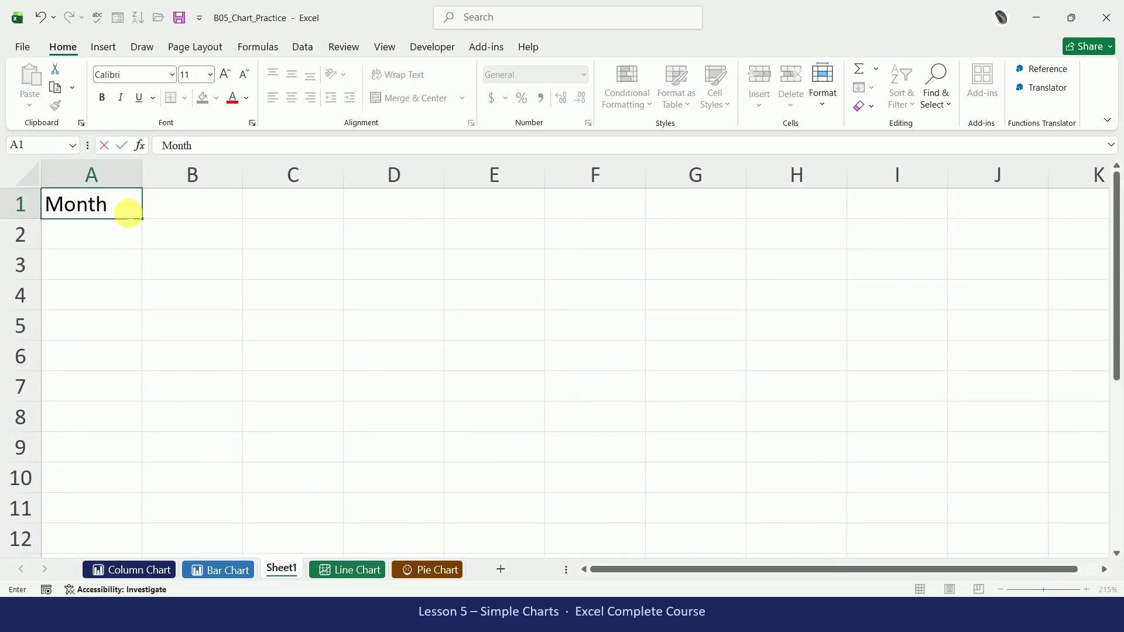
key(Return)
text(Jan)
click(113, 303)
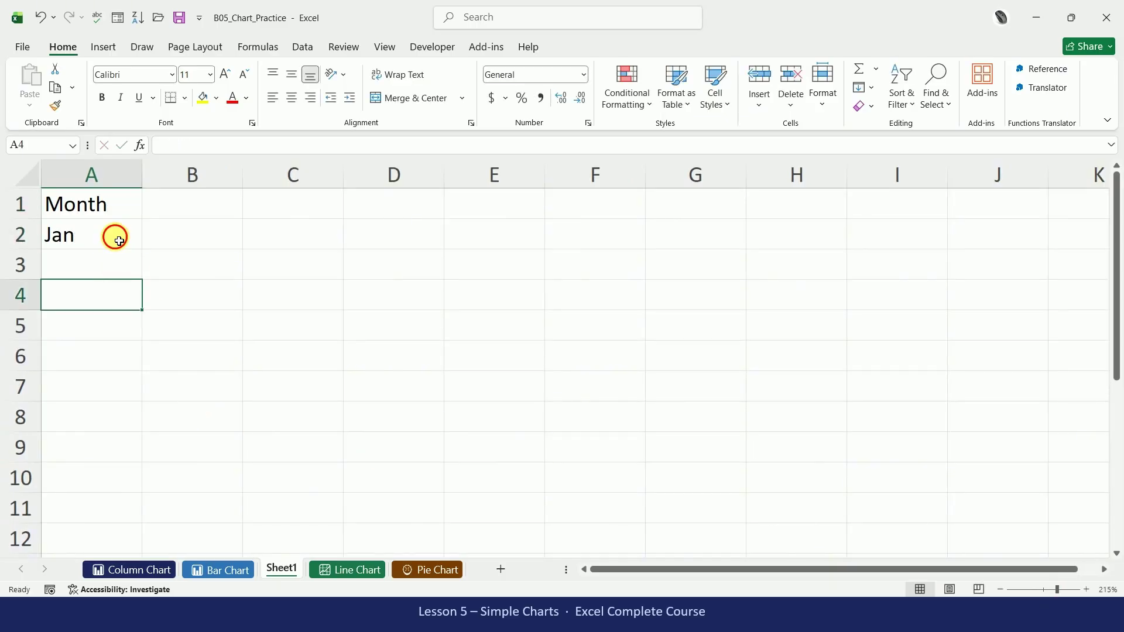
click(113, 233)
drag(144, 251, 145, 334)
Enter the header Sales in B1 and the values 250, 300, 600 and 280 in B2:B5
click(184, 198)
text(Sales)
key(Return)
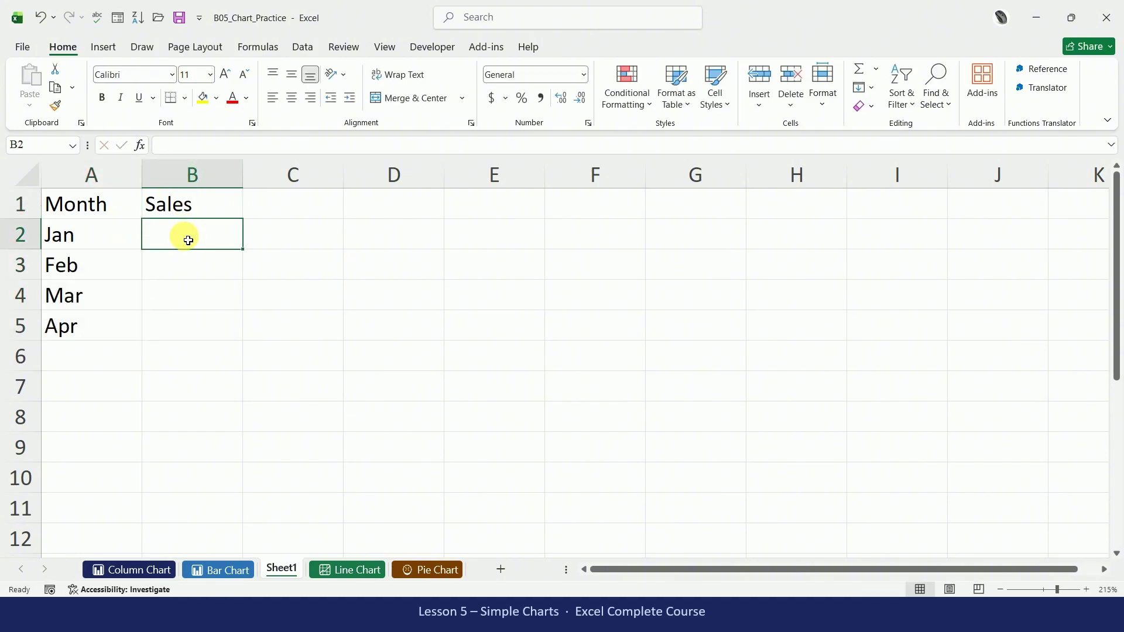
text(250)
key(Return)
text(300)
key(Return)
text(600)
key(Return)
text(280)
click(250, 349)
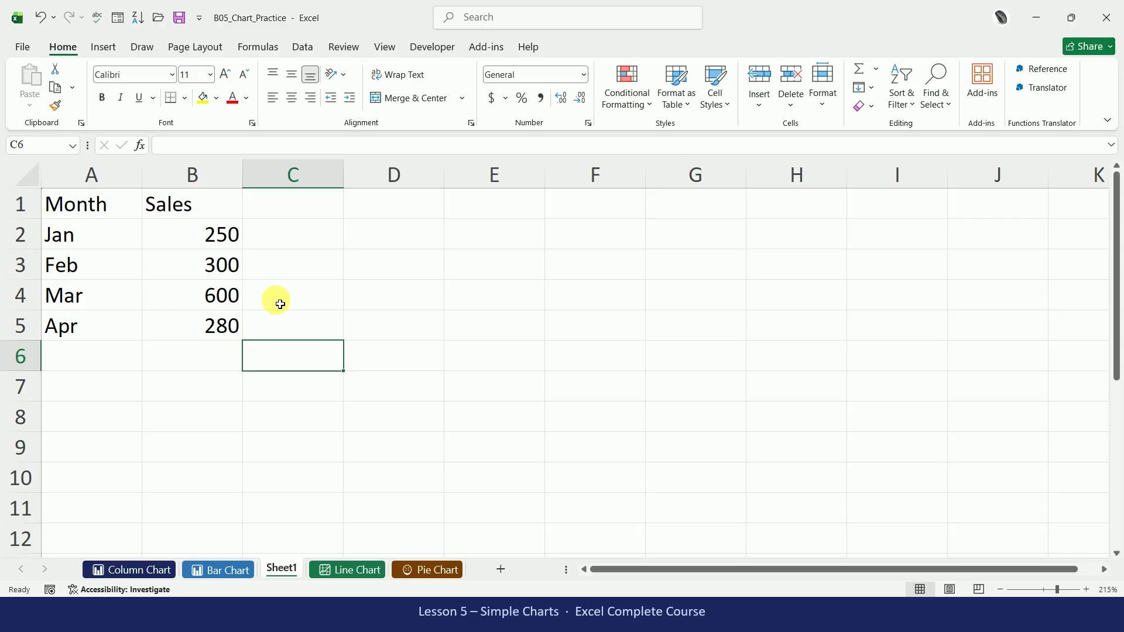
Make the Month and Sales headers in A1:B1 bold
drag(96, 214, 184, 205)
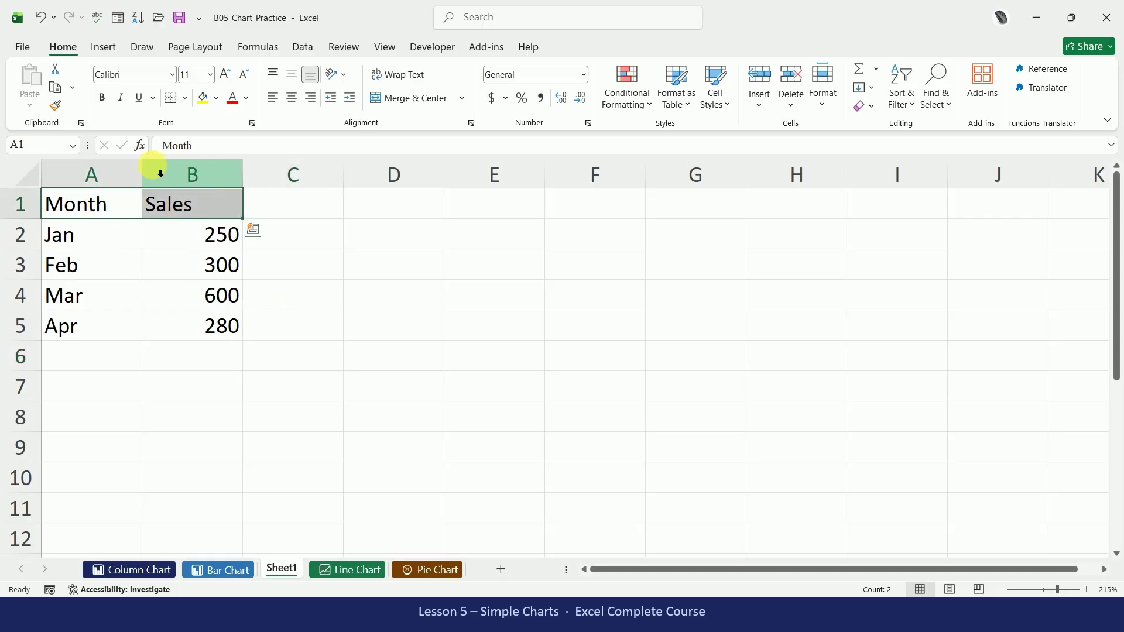
click(102, 97)
click(153, 288)
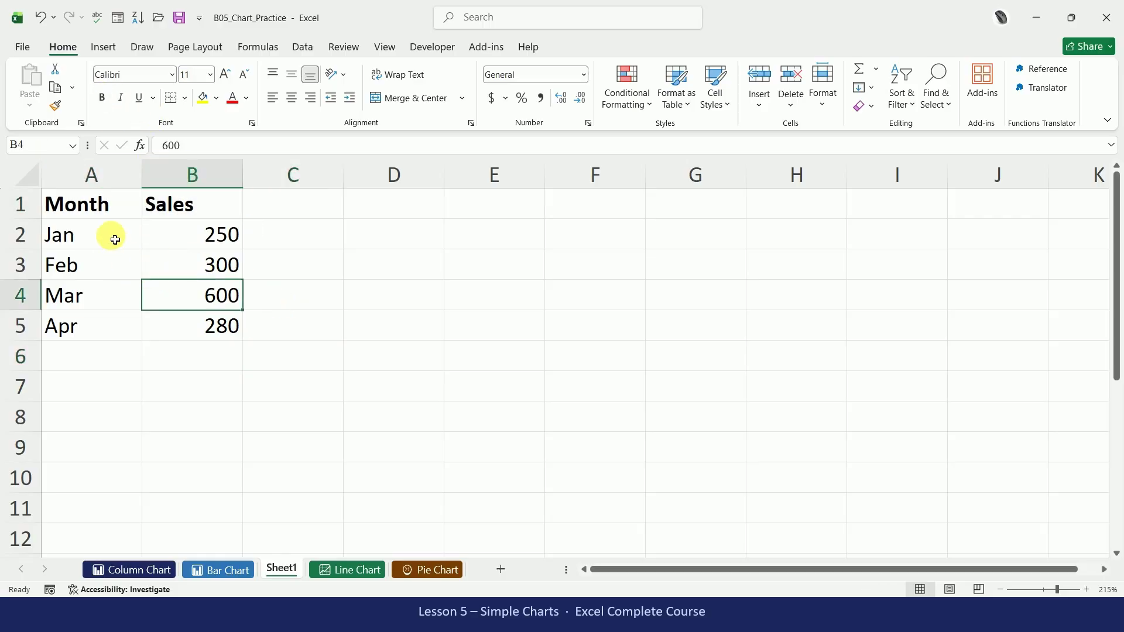
Insert a Clustered Column chart from A1:B5 and shrink it beside the data, over about columns C to G and rows 1 to 11
drag(107, 214, 209, 326)
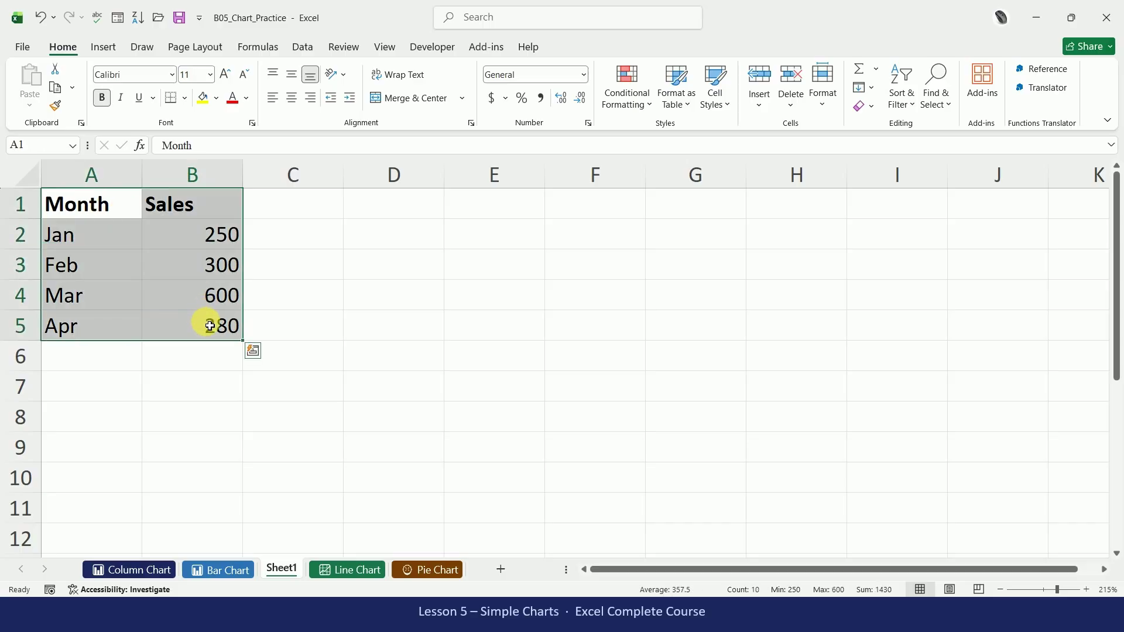
click(106, 47)
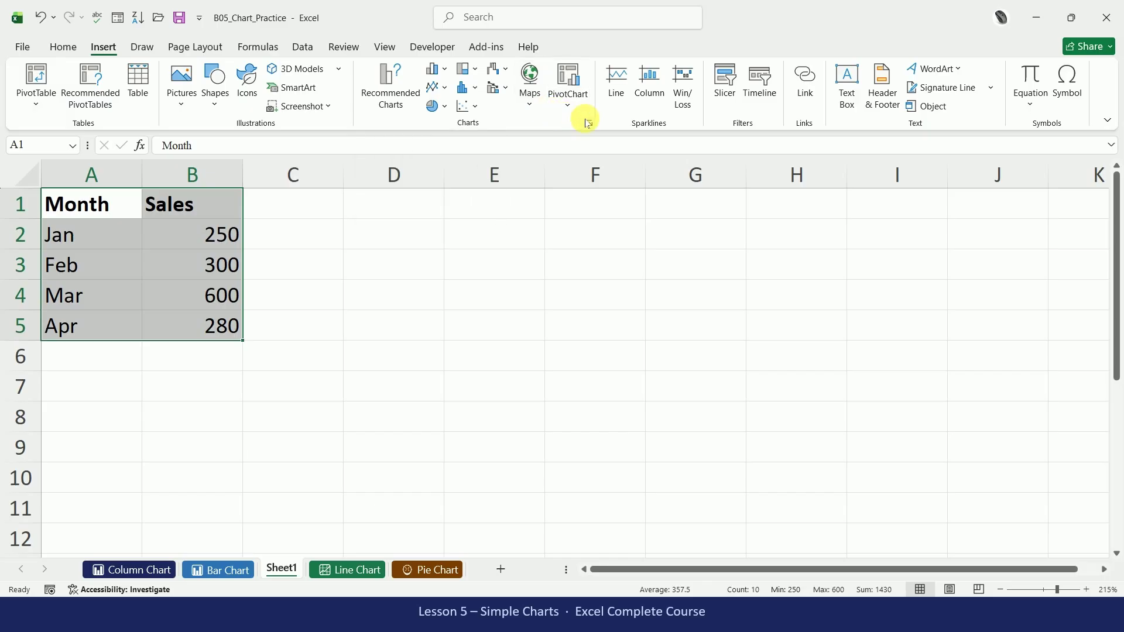
click(591, 123)
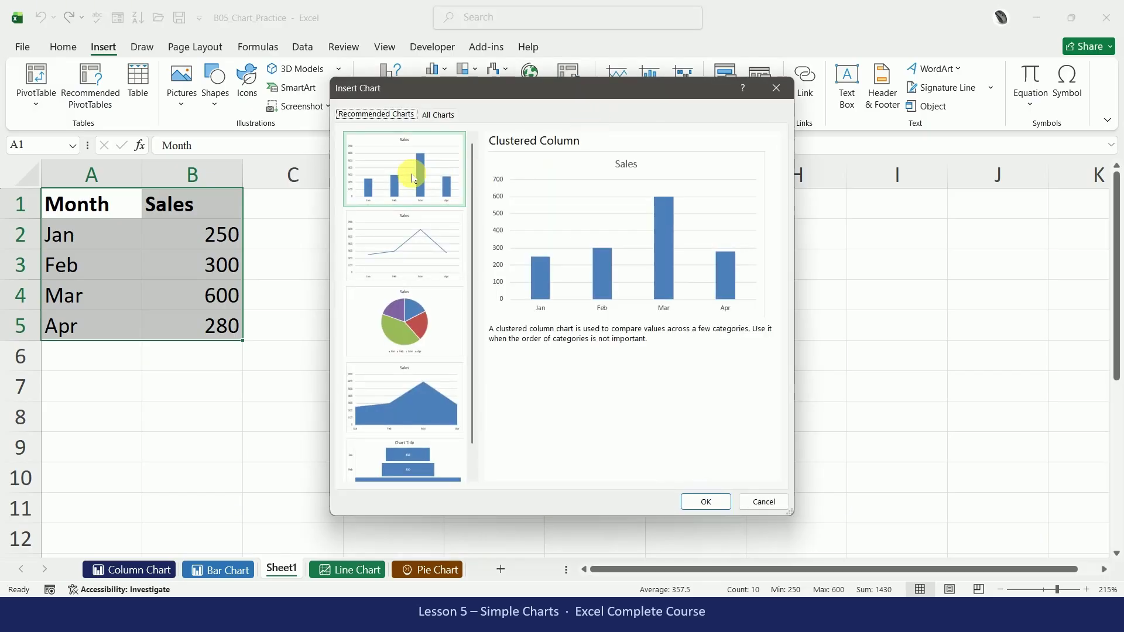
click(696, 495)
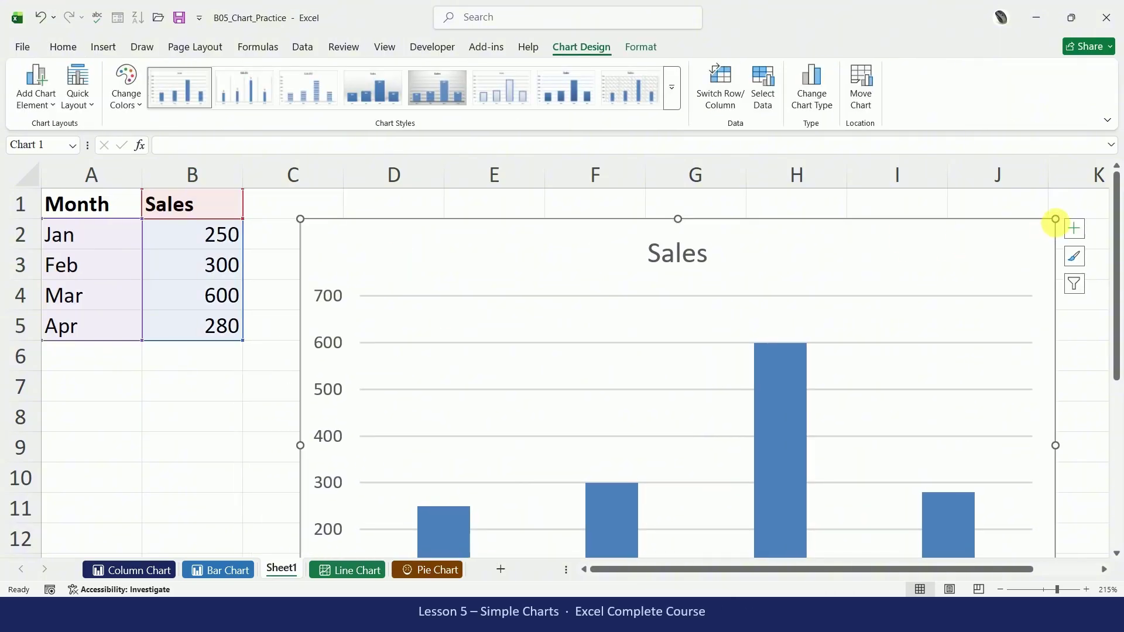
drag(1055, 218, 709, 347)
drag(588, 339, 554, 209)
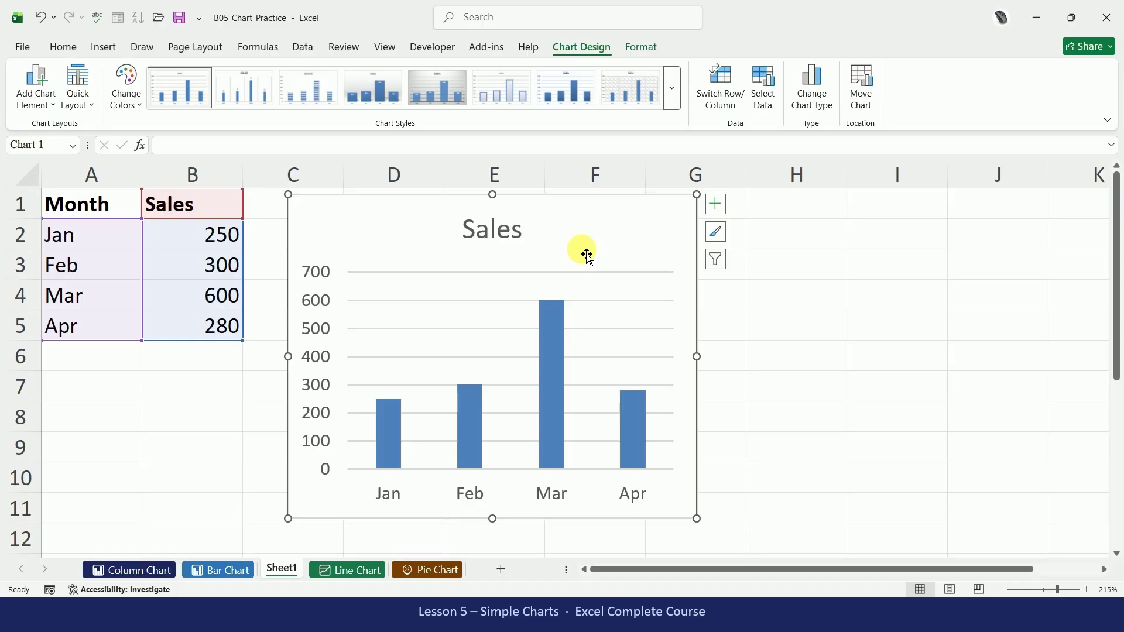
Add data labels to the Sales column chart and apply the light chart style with gradient blue columns and a bold dark-blue title
click(716, 204)
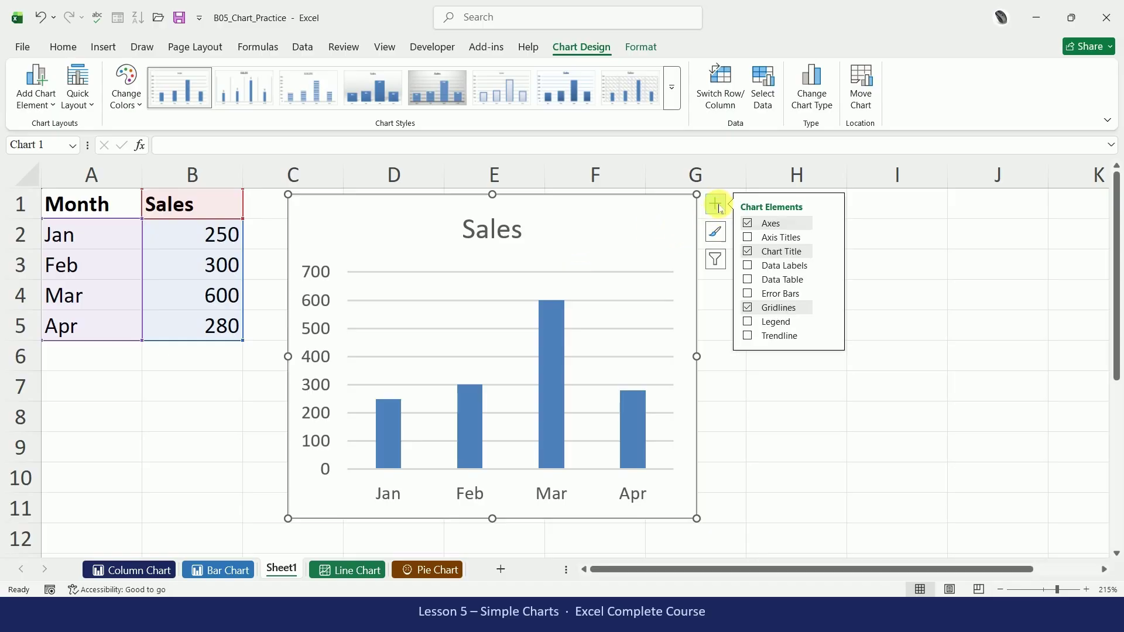
click(764, 267)
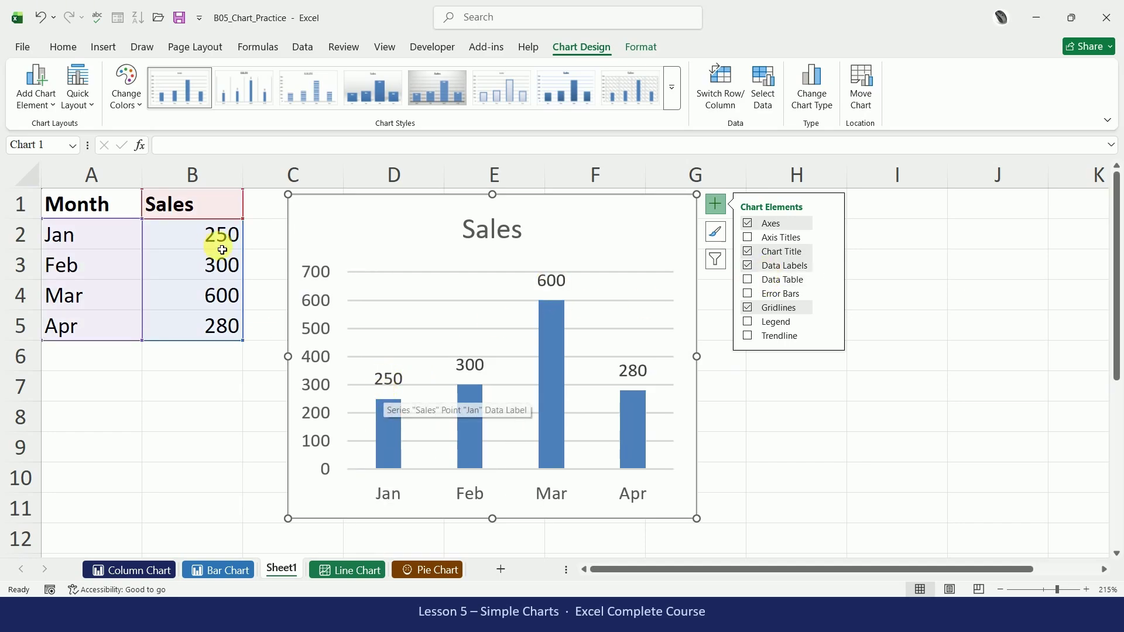
click(715, 233)
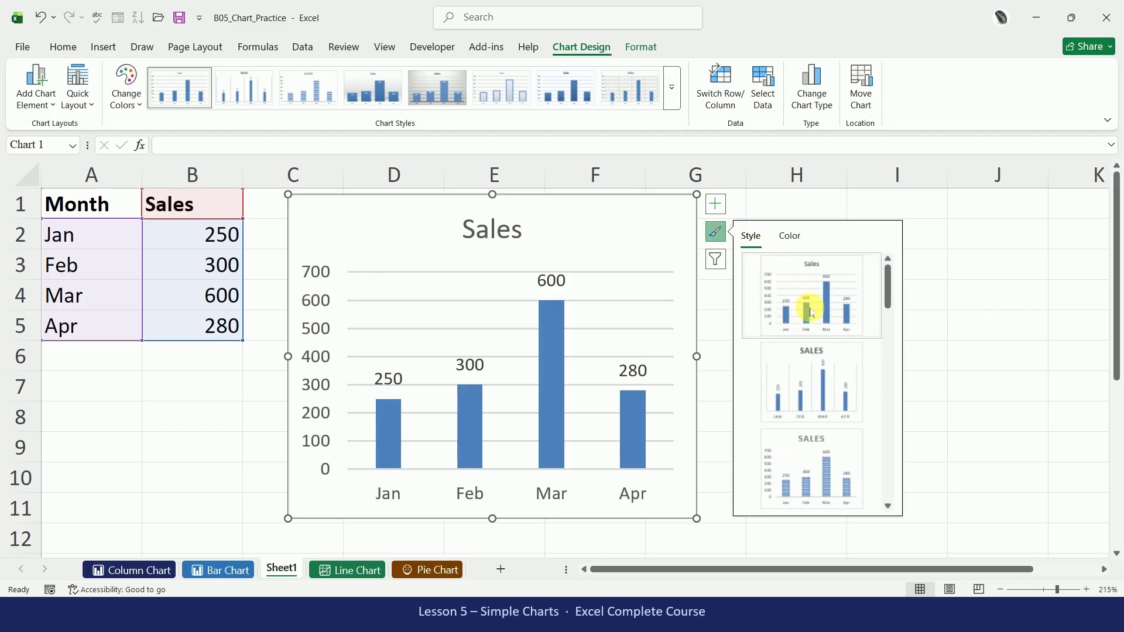
scroll(818, 392, down, 3)
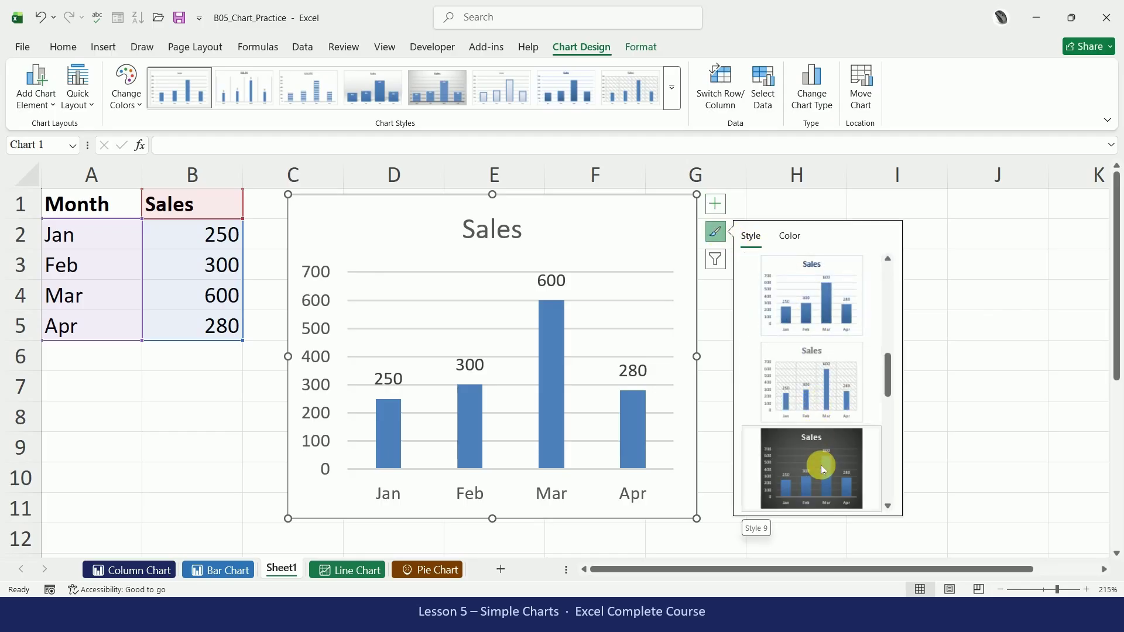
click(821, 466)
click(818, 302)
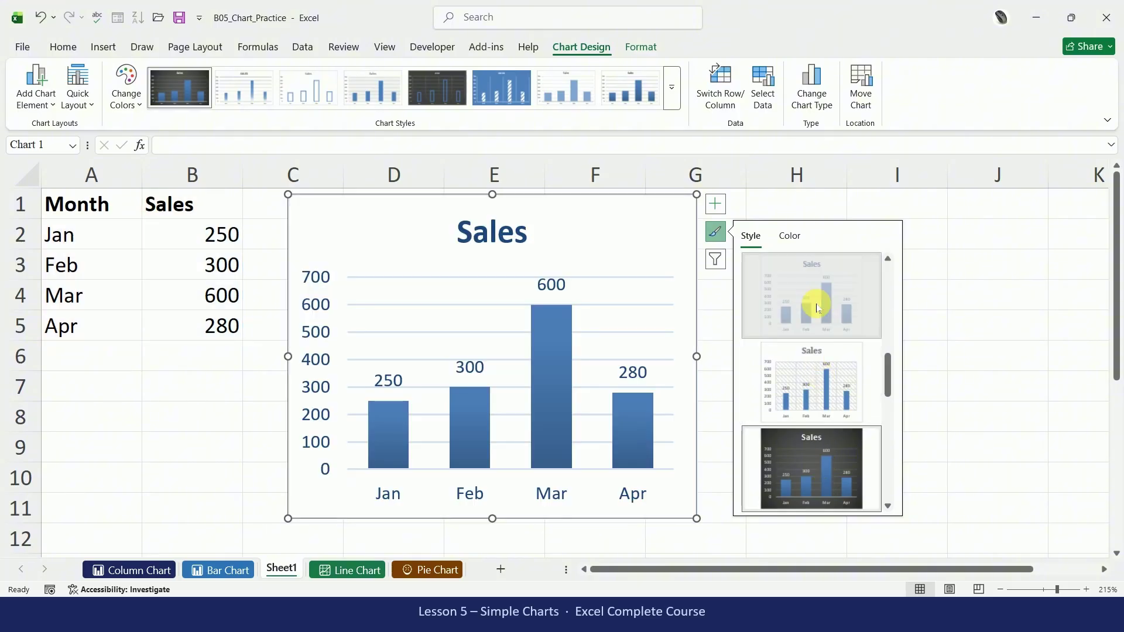
scroll(818, 307, up, 2)
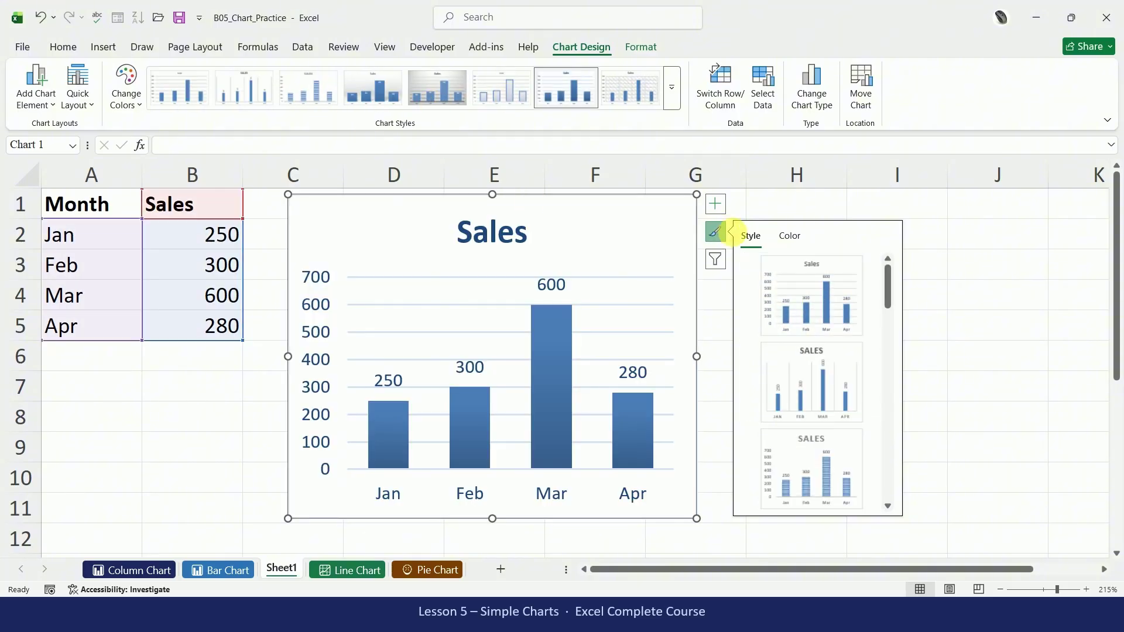
Open the formatting options for the chart area and shift the Sales chart slightly right, away from the data table
click(641, 47)
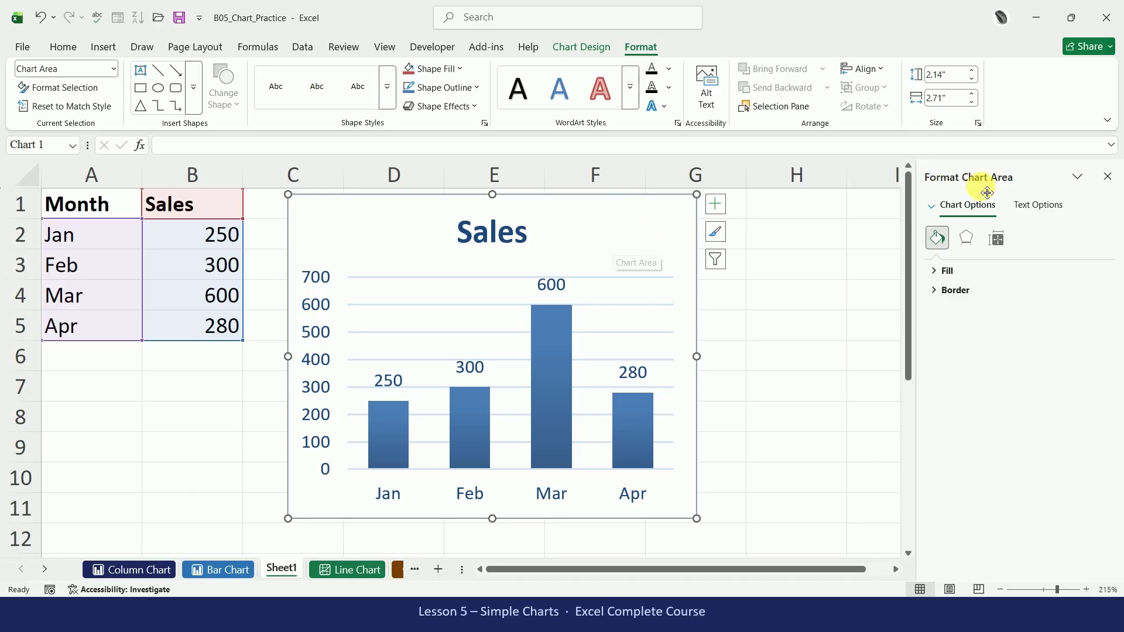
click(465, 72)
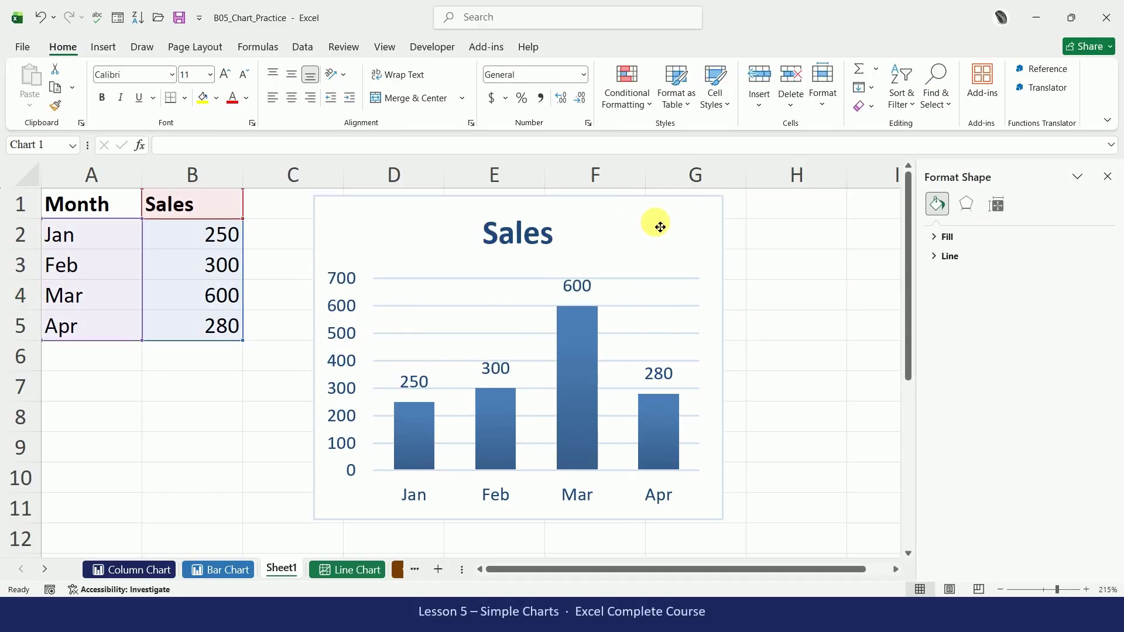
click(660, 228)
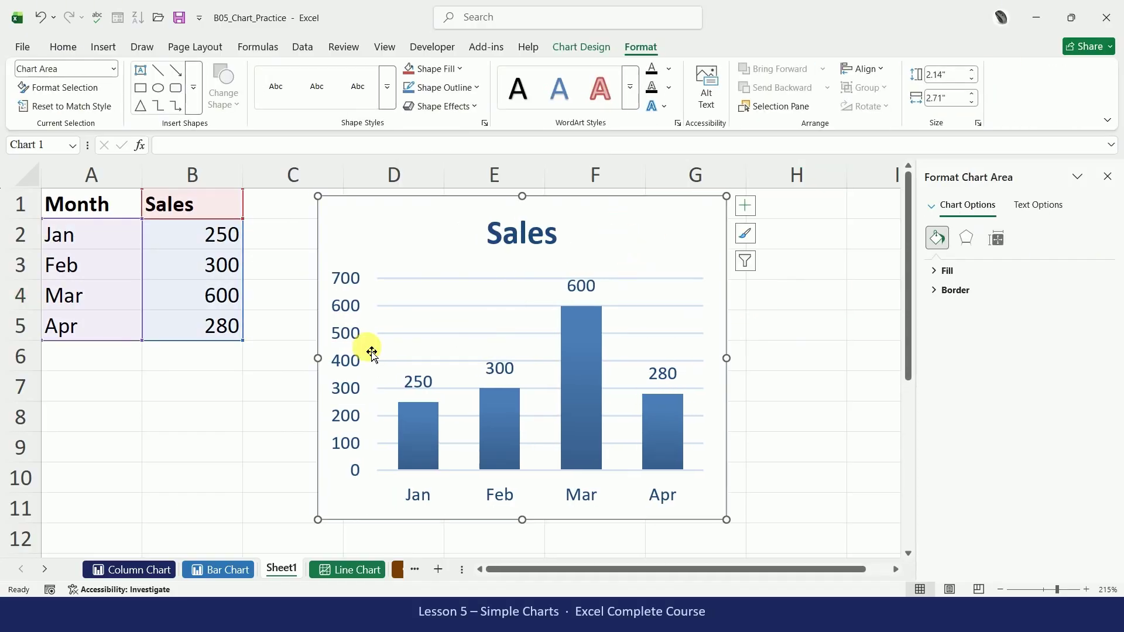
Extend the month series to May in A6 and enter 640 as its sales value in B6
click(121, 364)
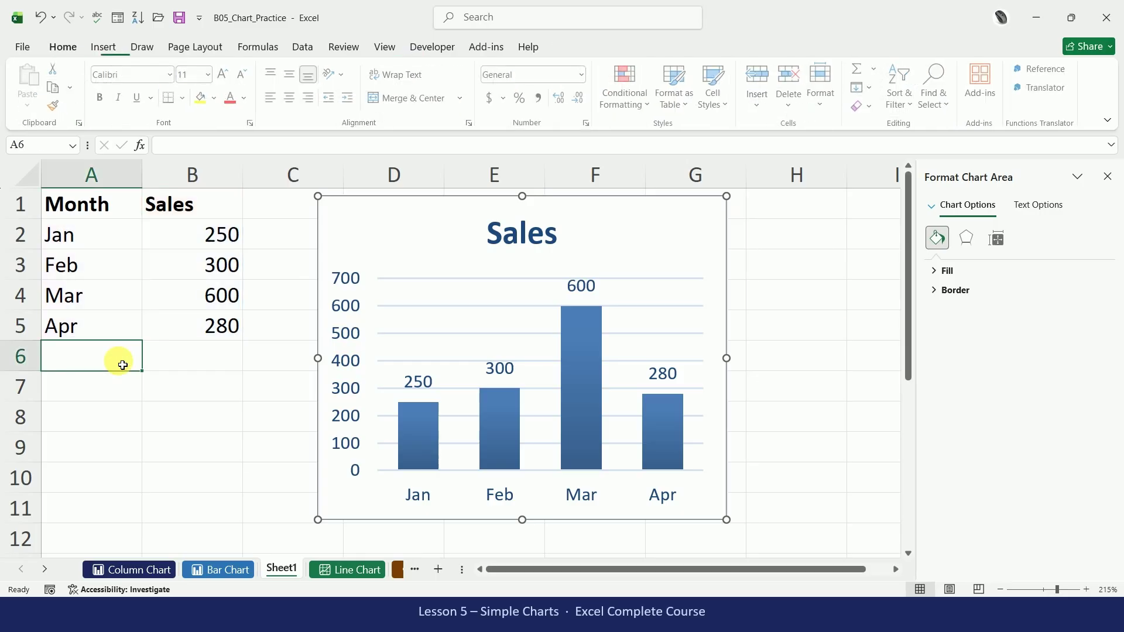
click(137, 337)
drag(143, 347, 132, 366)
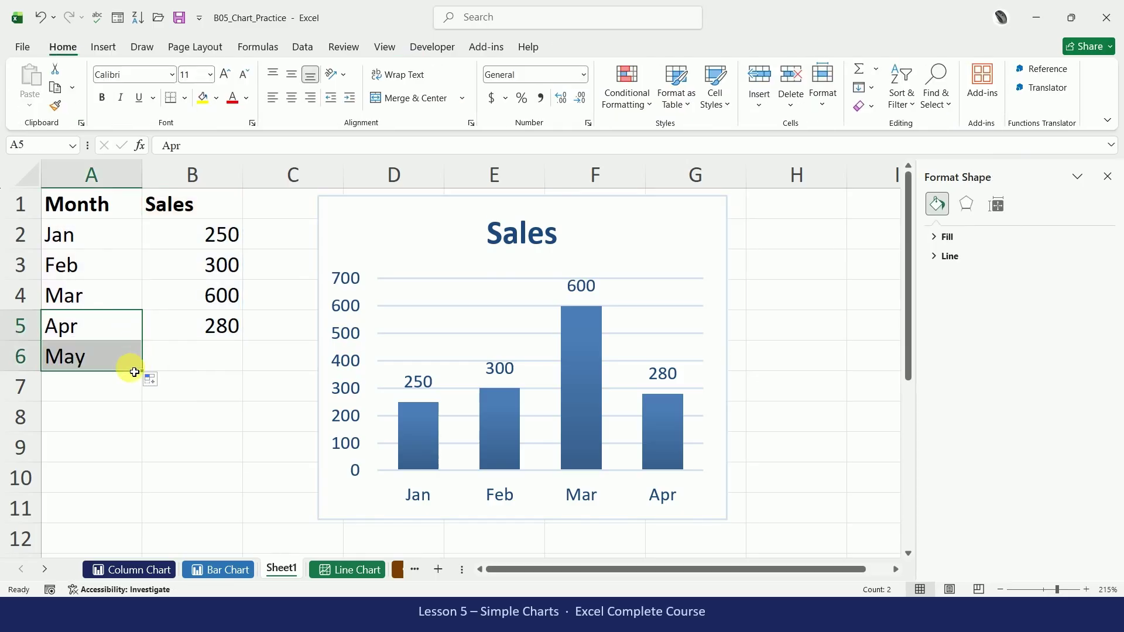
click(186, 363)
text(640)
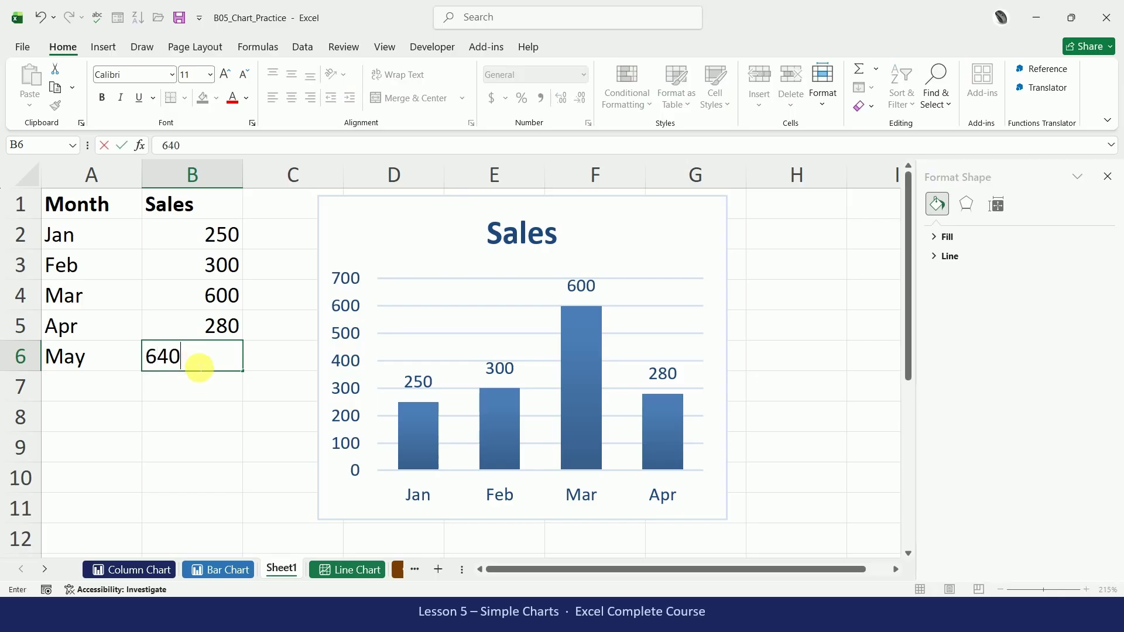
key(Return)
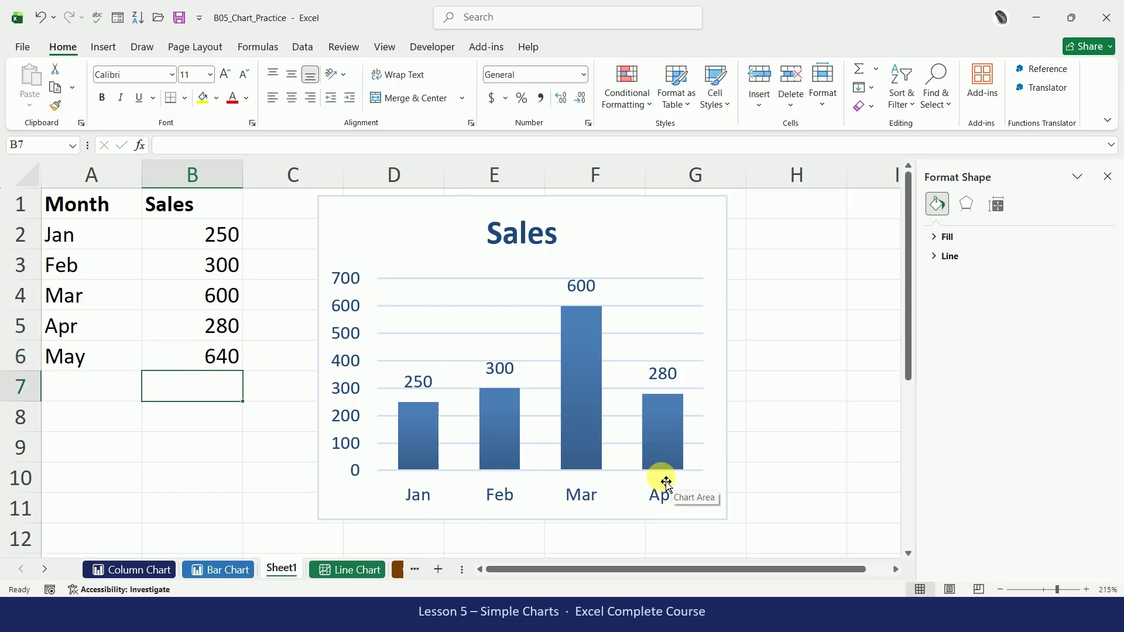
Extend the Sales chart's source range down to row 6 to include the May data
click(640, 260)
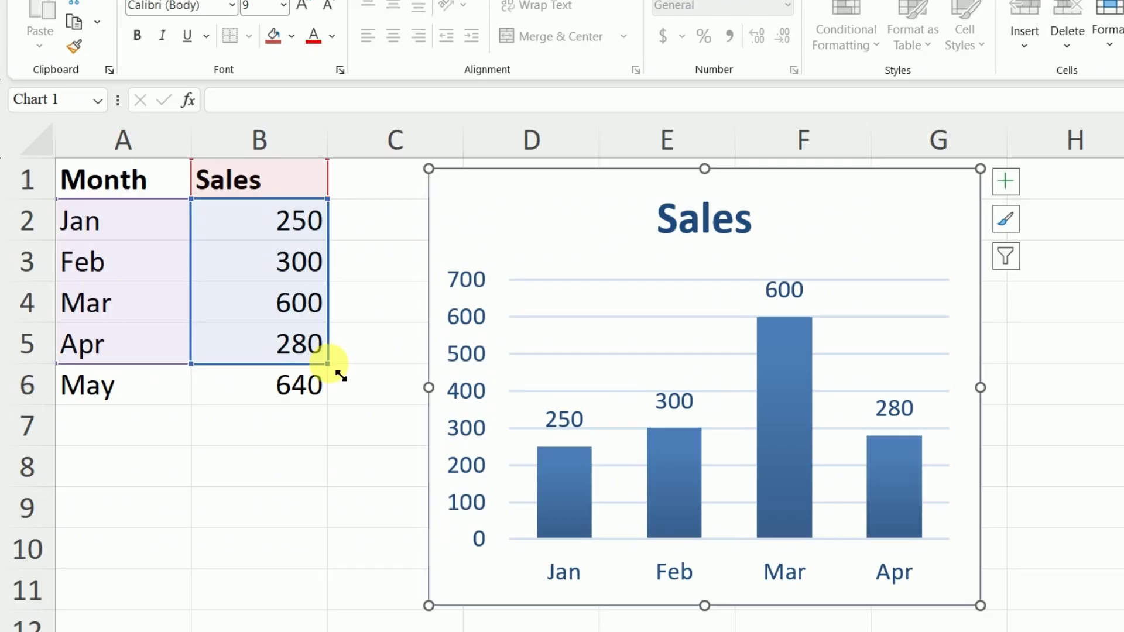
drag(245, 343, 250, 369)
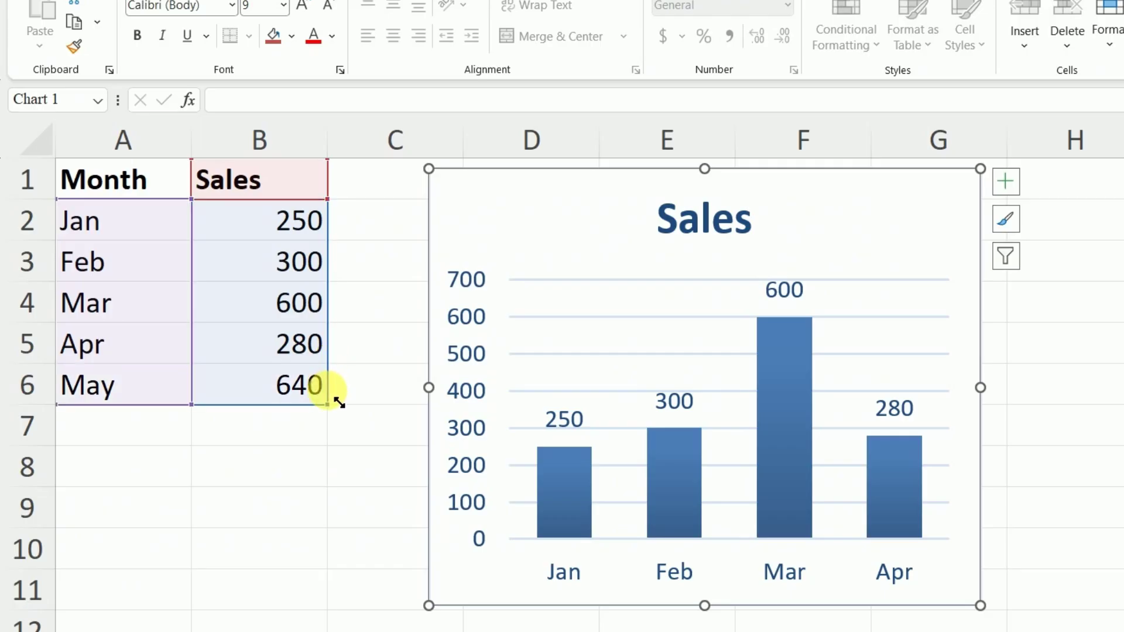
drag(339, 403, 343, 394)
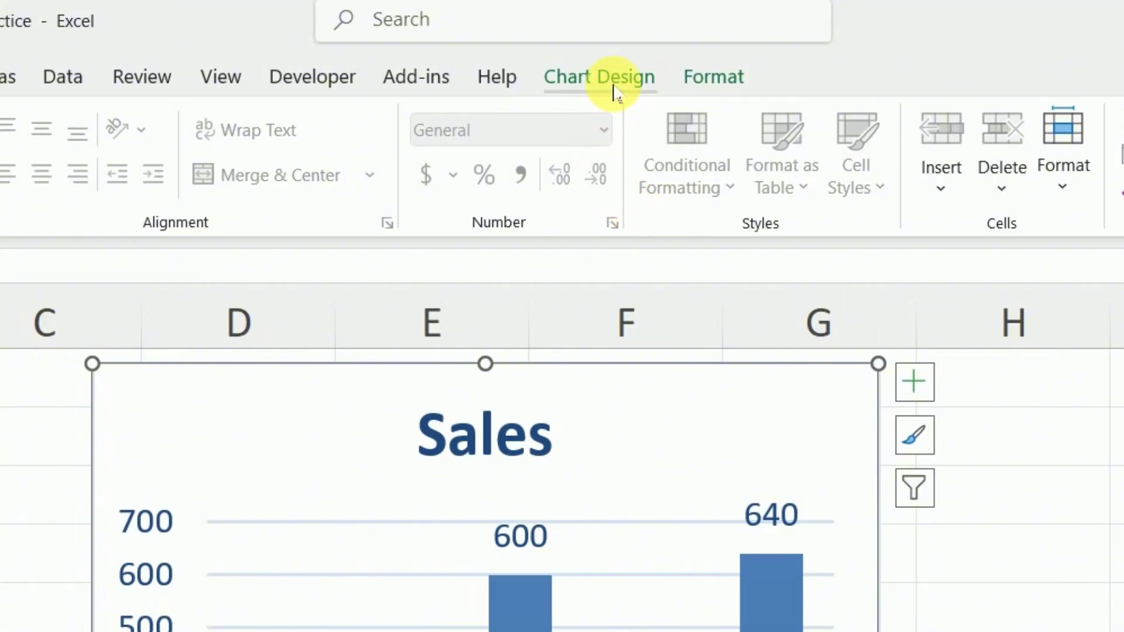
Change the Sales chart's type to 3-D 100% Stacked Column, with the months along the axis
click(587, 51)
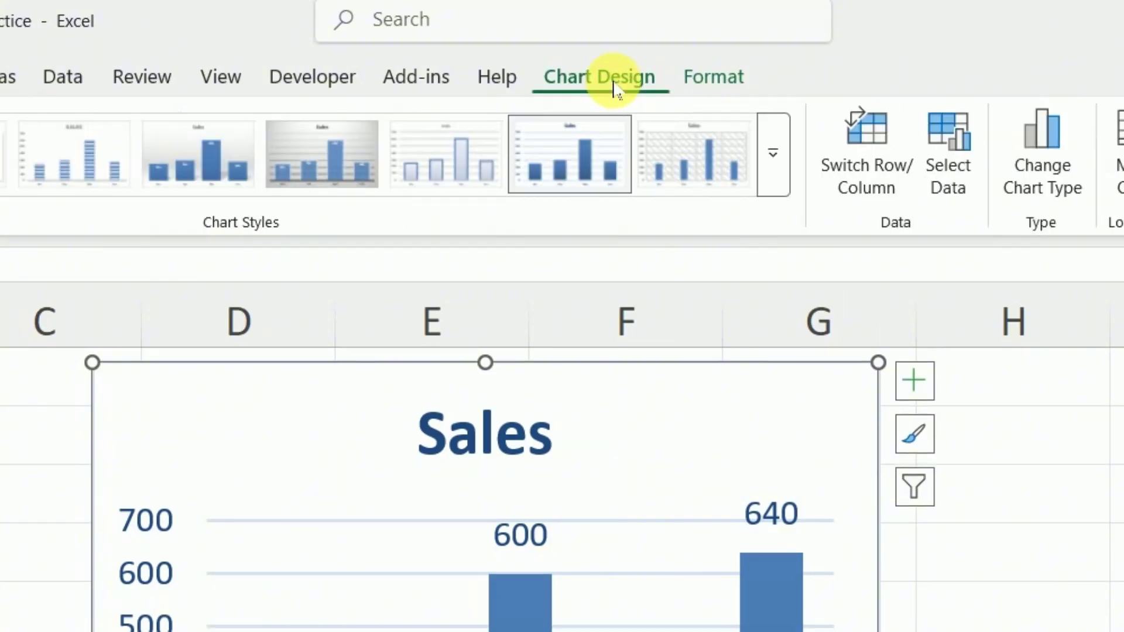
click(1051, 186)
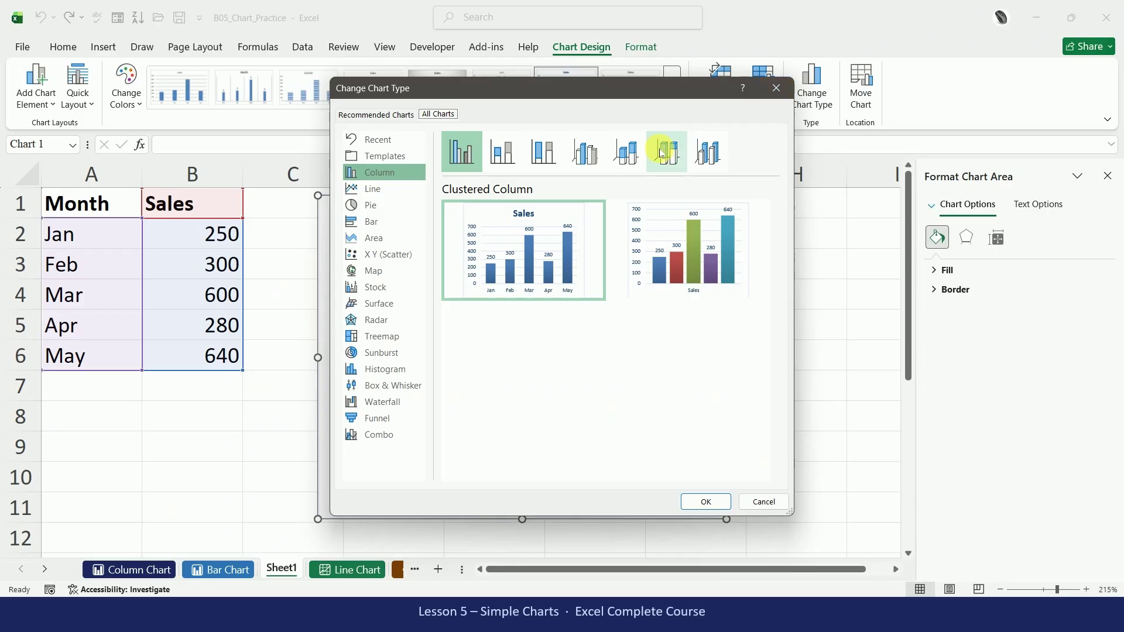
click(764, 280)
click(705, 501)
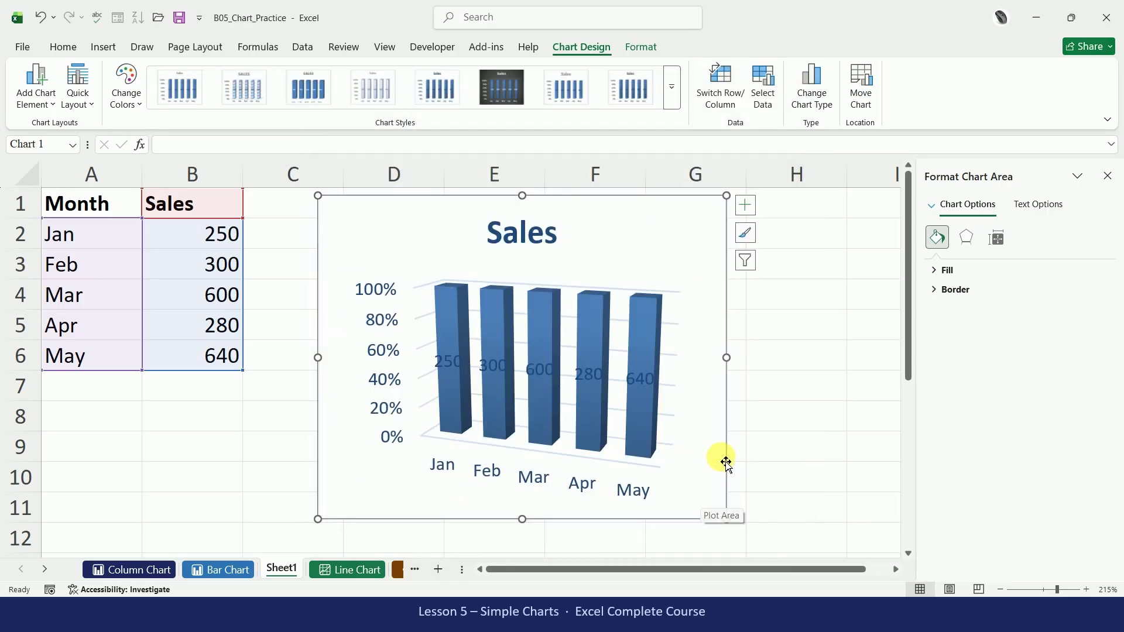
Change the Sales chart from the 3-D stacked columns to a basic Line chart
click(821, 107)
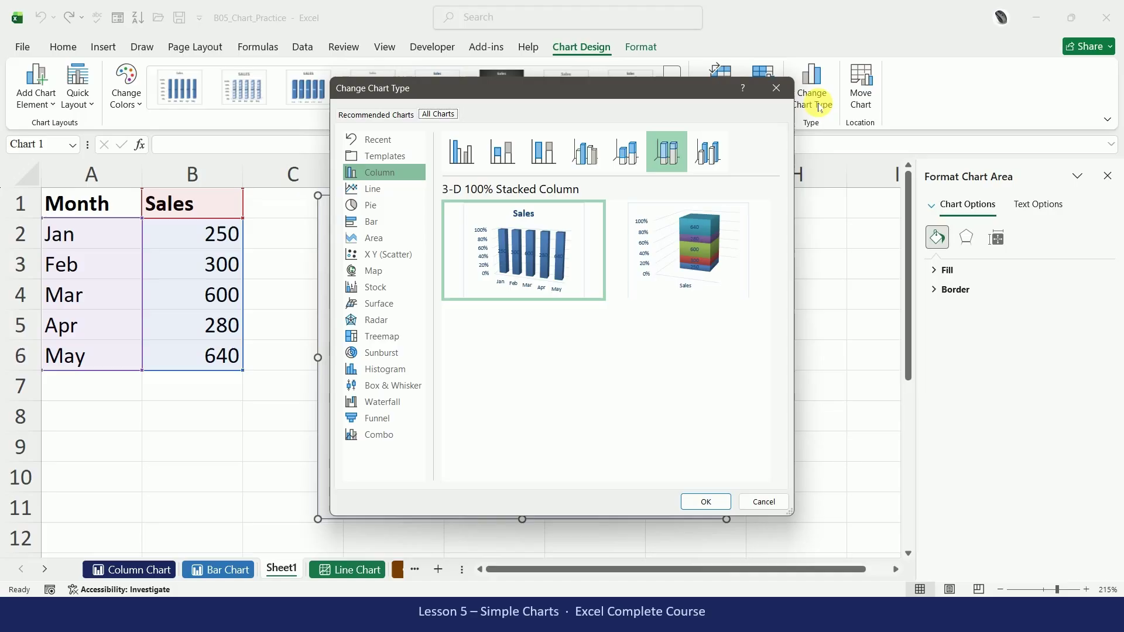
click(411, 189)
click(705, 501)
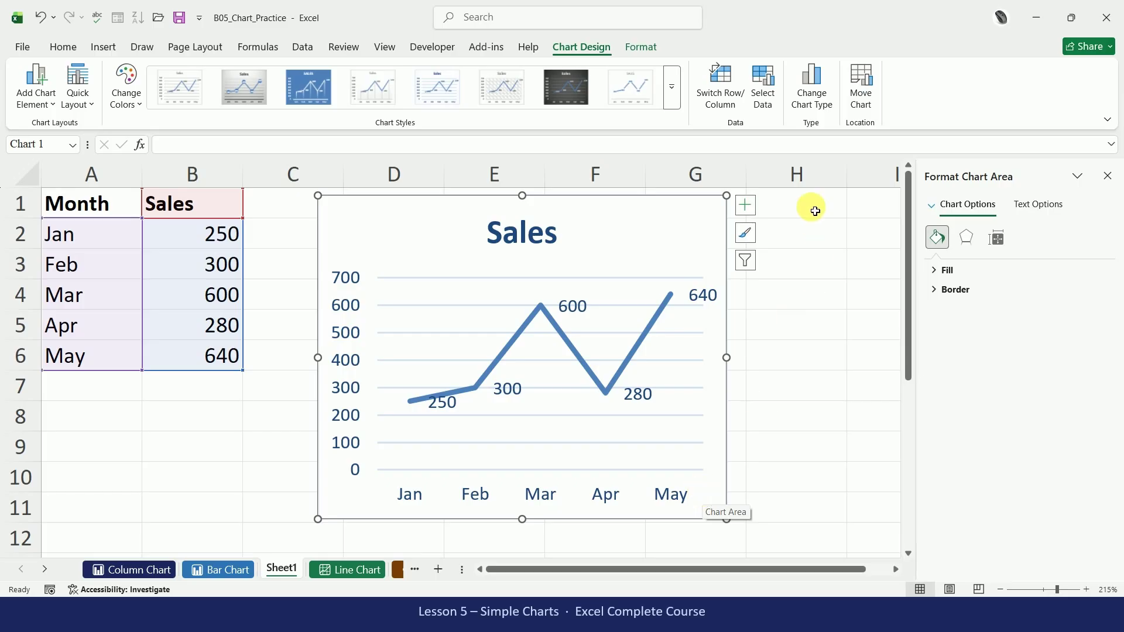
Change the Sales chart from the line type to a basic Pie chart
click(818, 110)
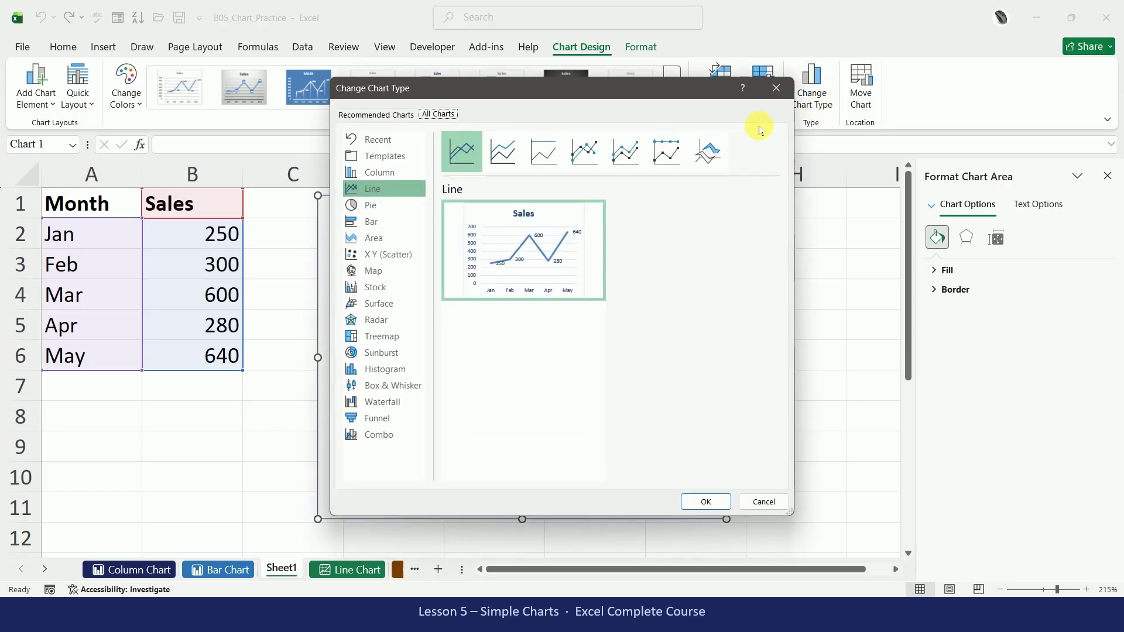
click(389, 210)
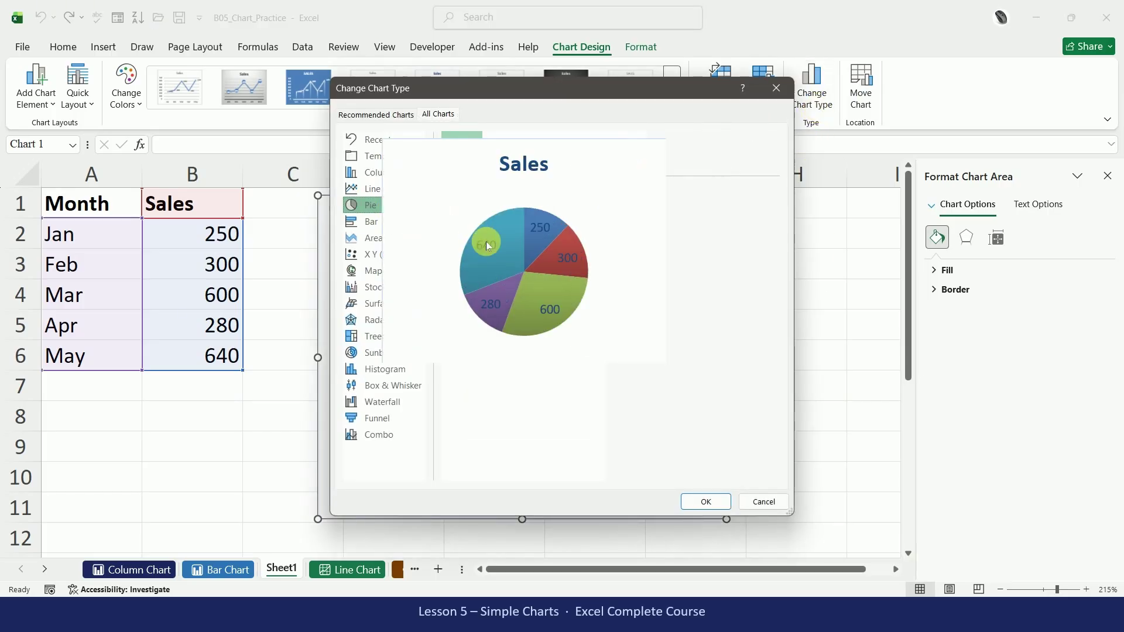
click(706, 500)
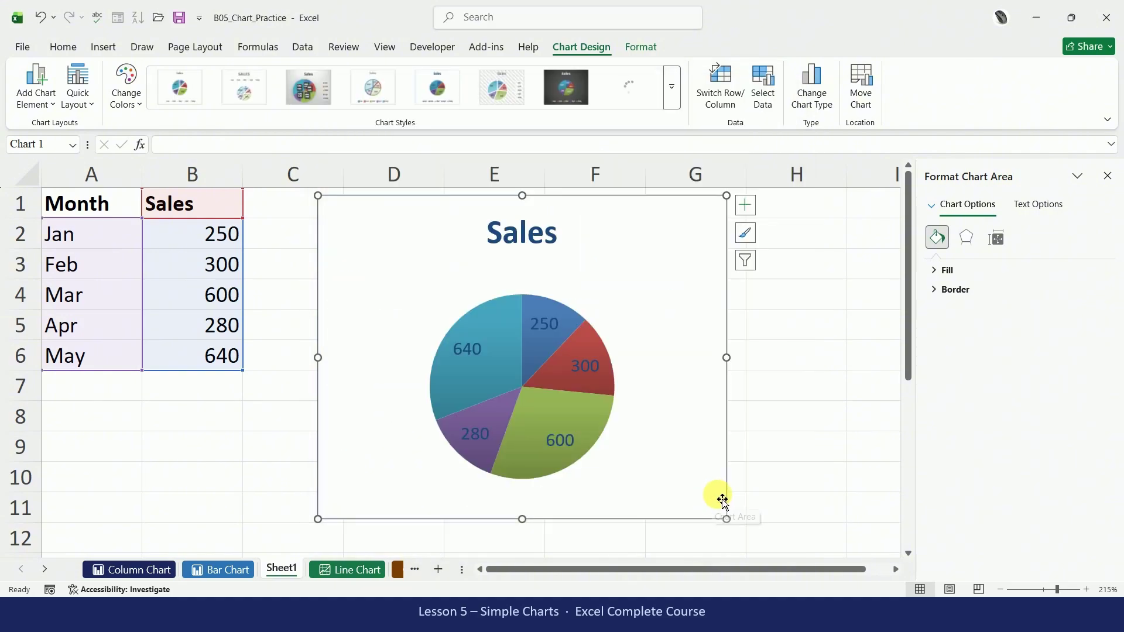
Change the Sales chart from the pie type to a basic Area chart
click(814, 93)
click(381, 239)
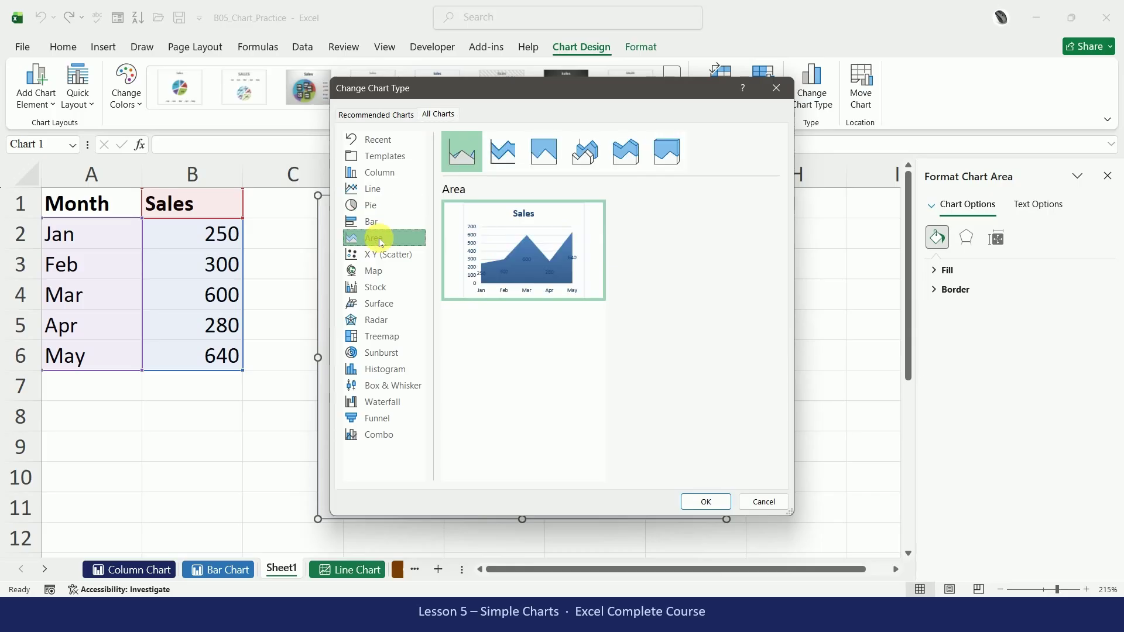
click(700, 502)
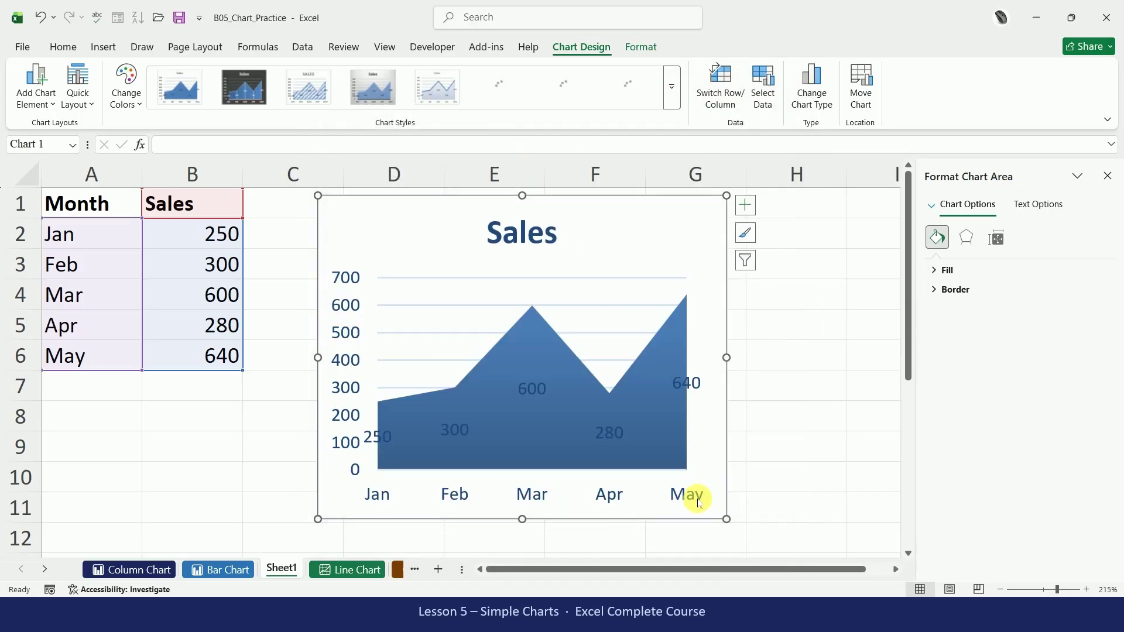